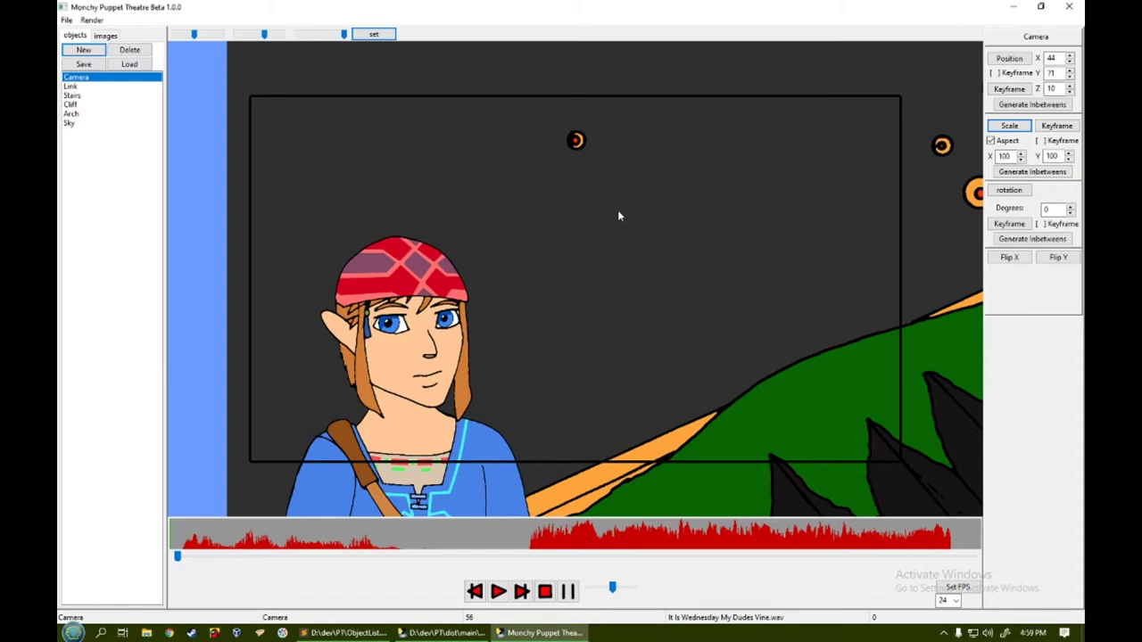
Step: Select the Link object so that its position, scale and rotation properties can be edited
left_click(1021, 39)
left_click(114, 89)
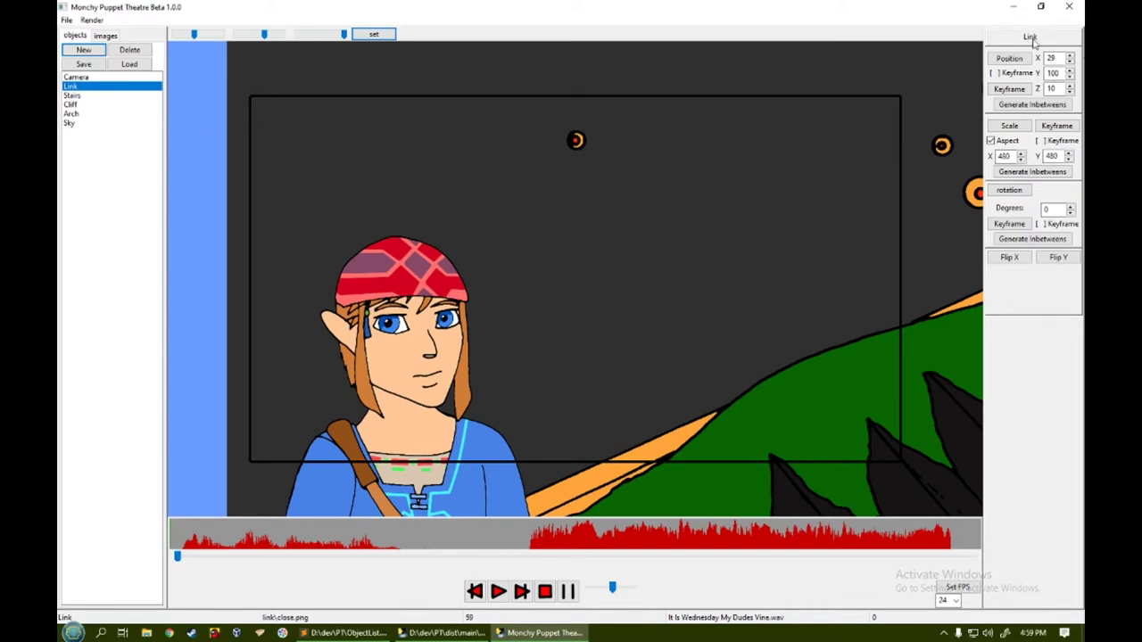
left_click(99, 96)
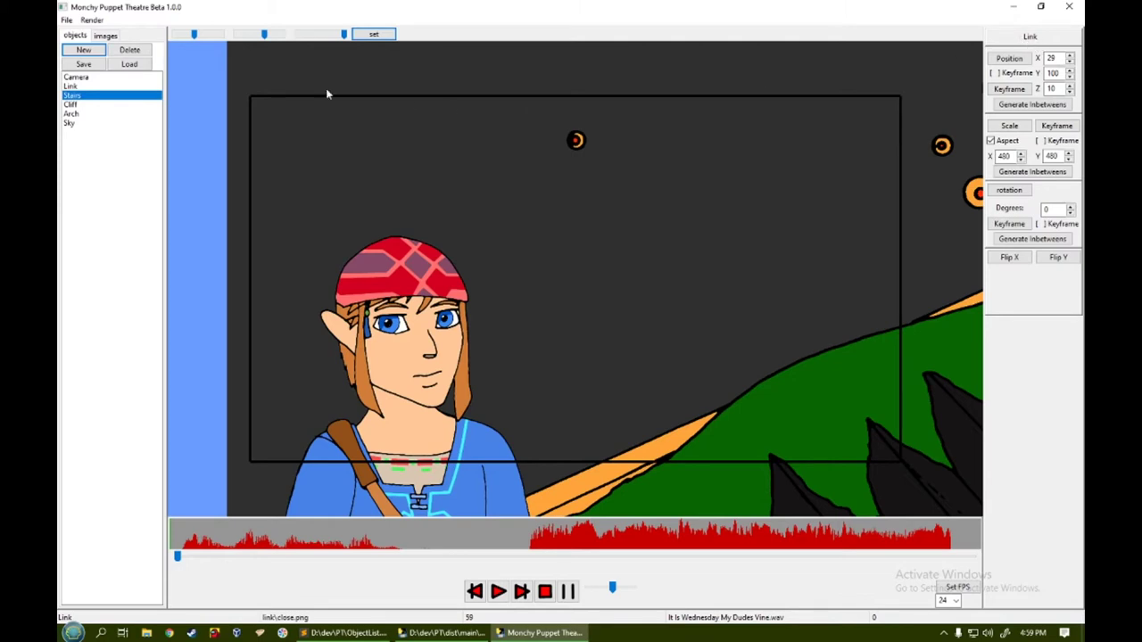
left_click(108, 87)
left_click(1009, 88)
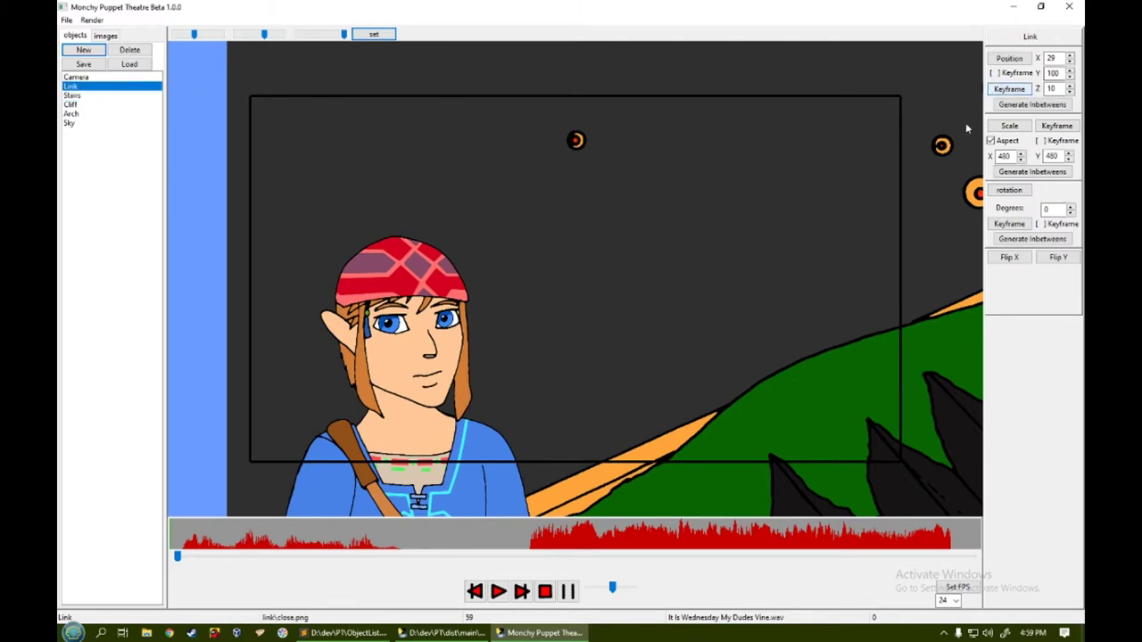
Step: Scrub the timeline to frame 63 and step across the scene change to examine where Link's shot ends
left_click(177, 557)
left_click_drag(177, 562, 529, 569)
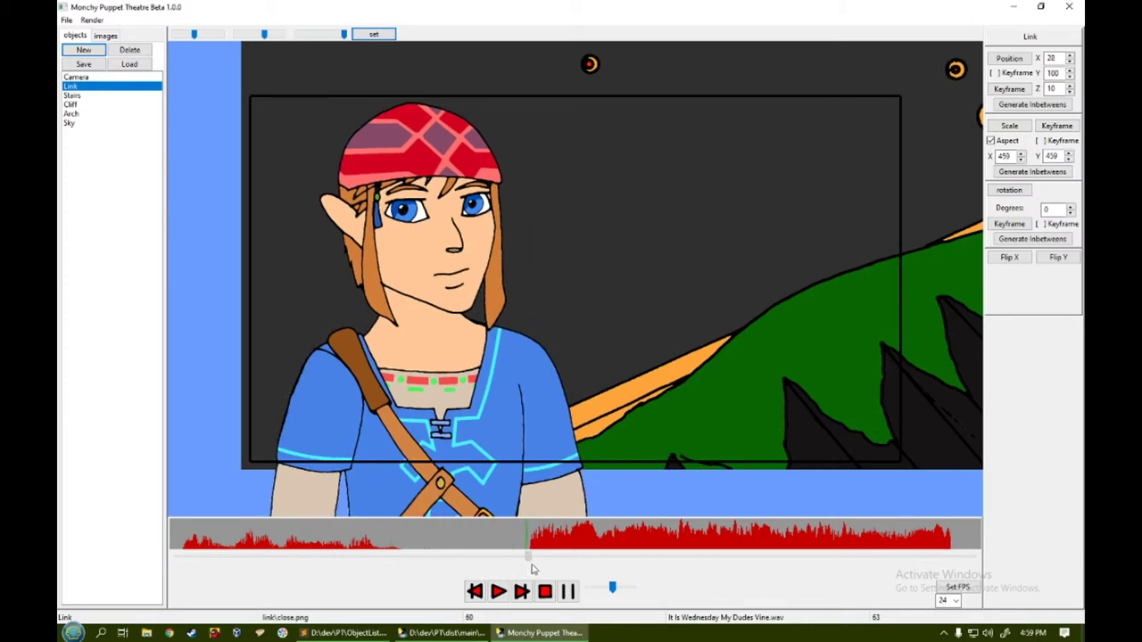
left_click(522, 591)
left_click(522, 592)
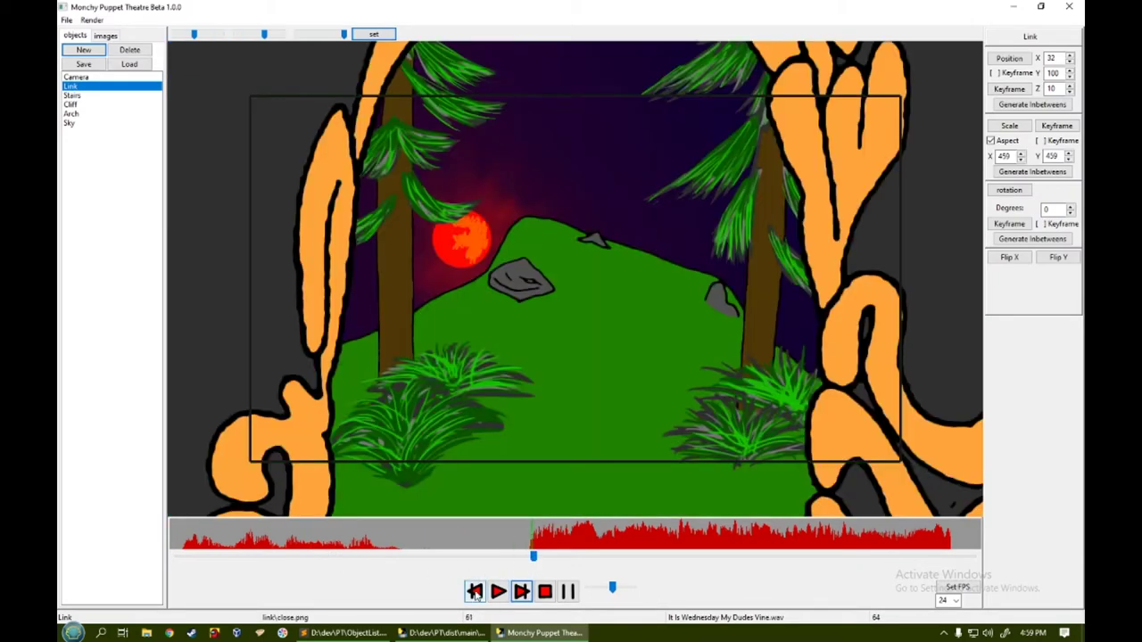
left_click(475, 591)
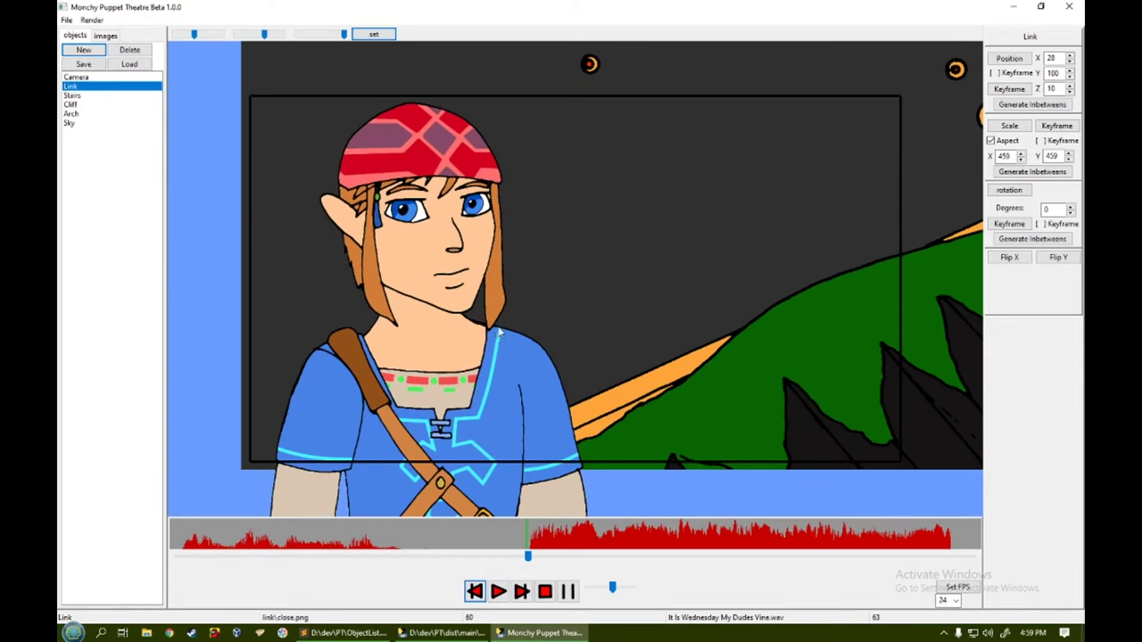
Step: Return to frame 0 and set a position keyframe for Link
left_click_drag(527, 557, 165, 562)
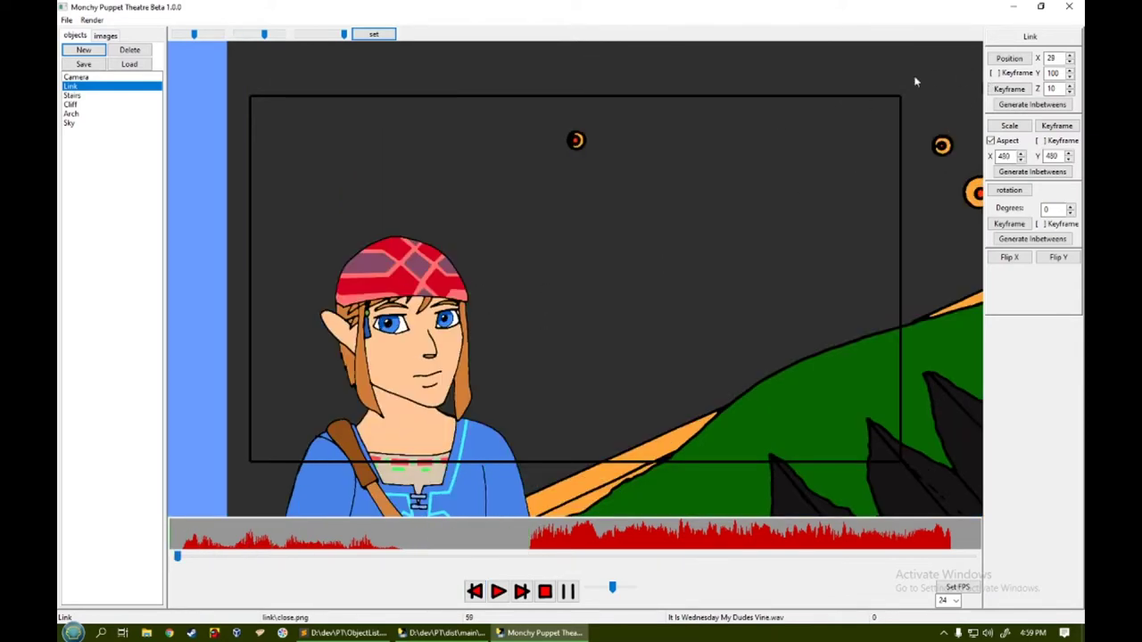
left_click(1000, 93)
left_click(991, 140)
Step: Try flipping Link horizontally and vertically, and restore the original orientation
left_click(1014, 261)
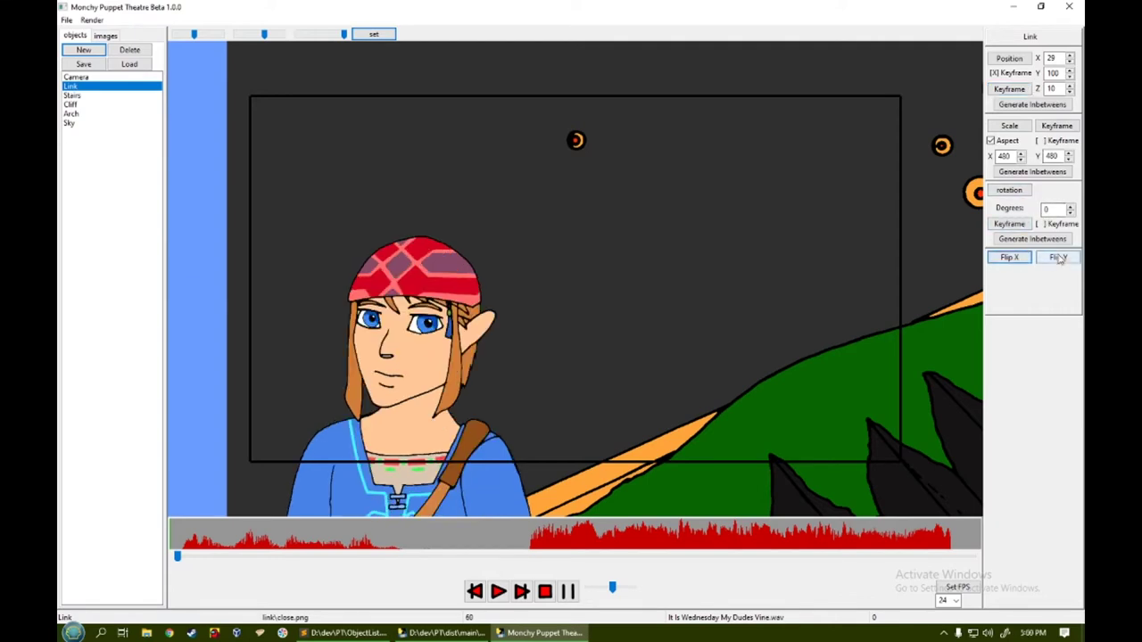
left_click(1044, 261)
left_click(1057, 259)
left_click(1010, 260)
left_click(1011, 260)
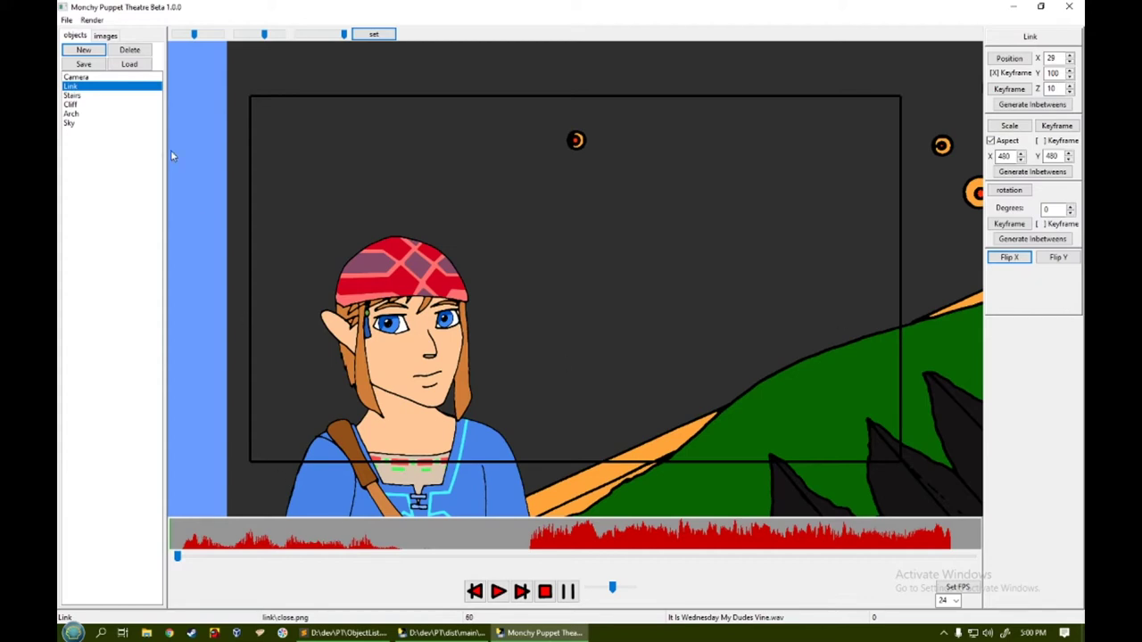
Step: Show Link's image list and reposition Link on frame 0 to X 27, Y 100
left_click(105, 36)
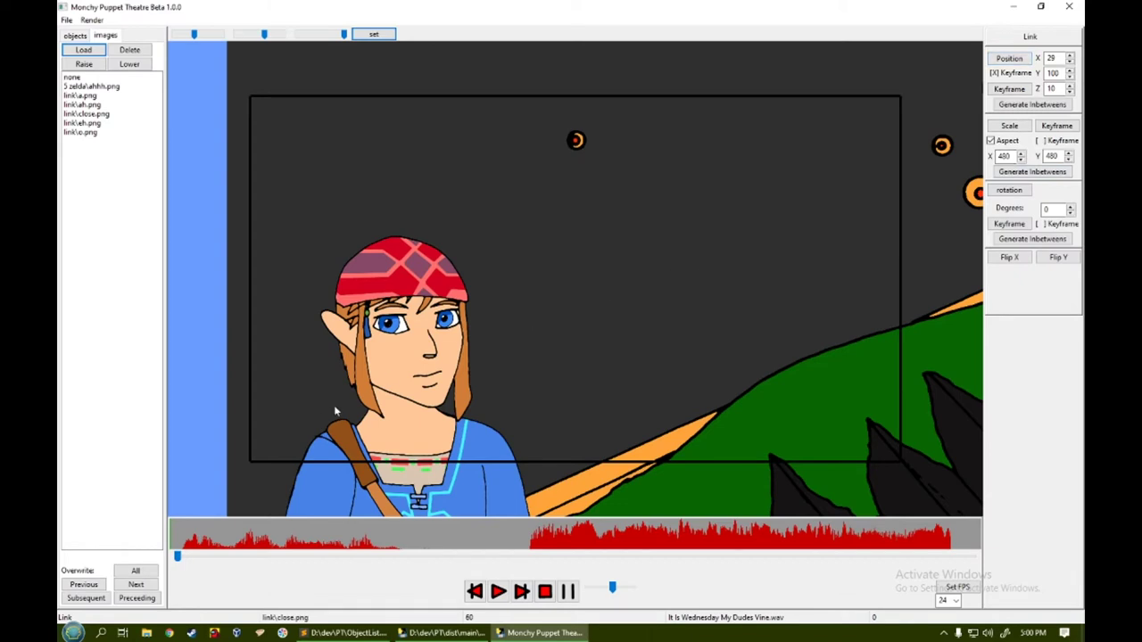
left_click_drag(334, 406, 544, 317)
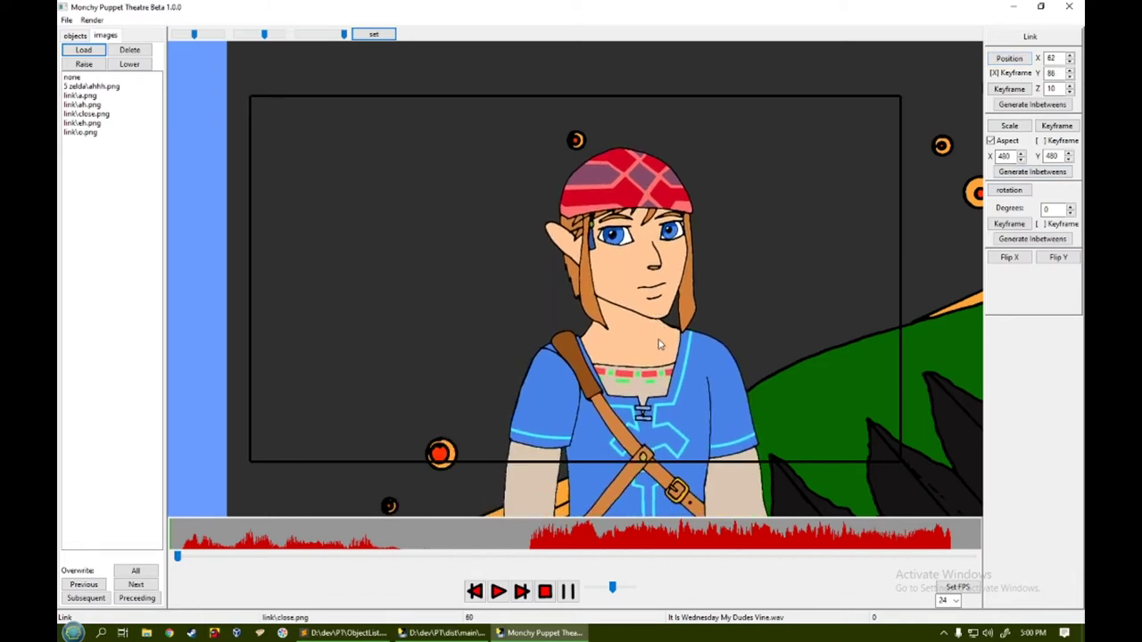
left_click_drag(658, 344, 403, 416)
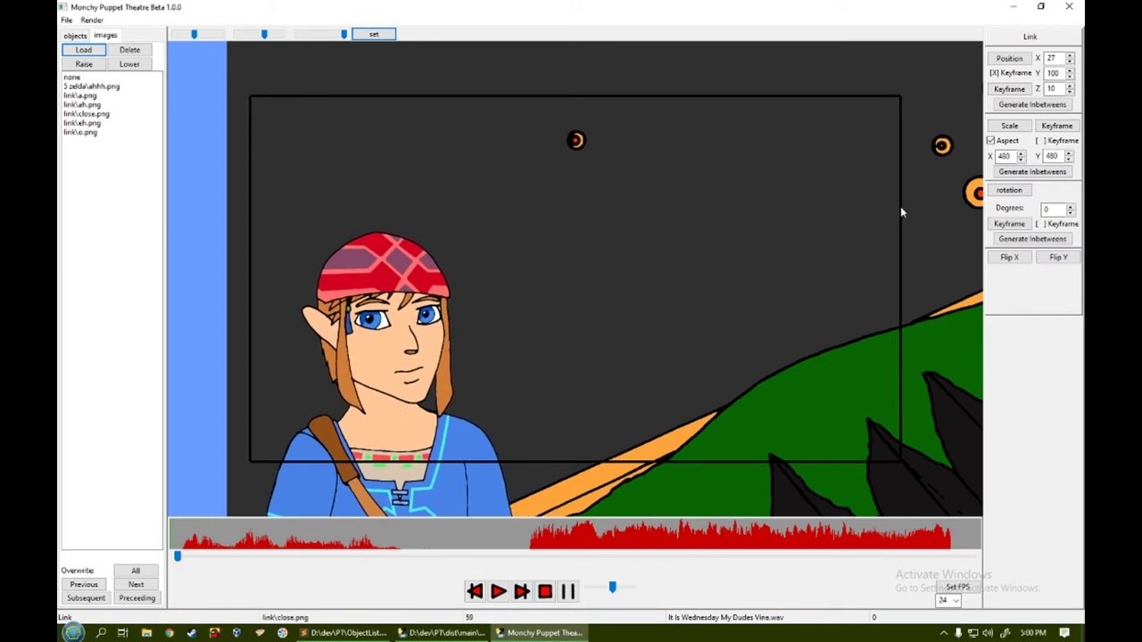
left_click_drag(387, 388, 387, 397)
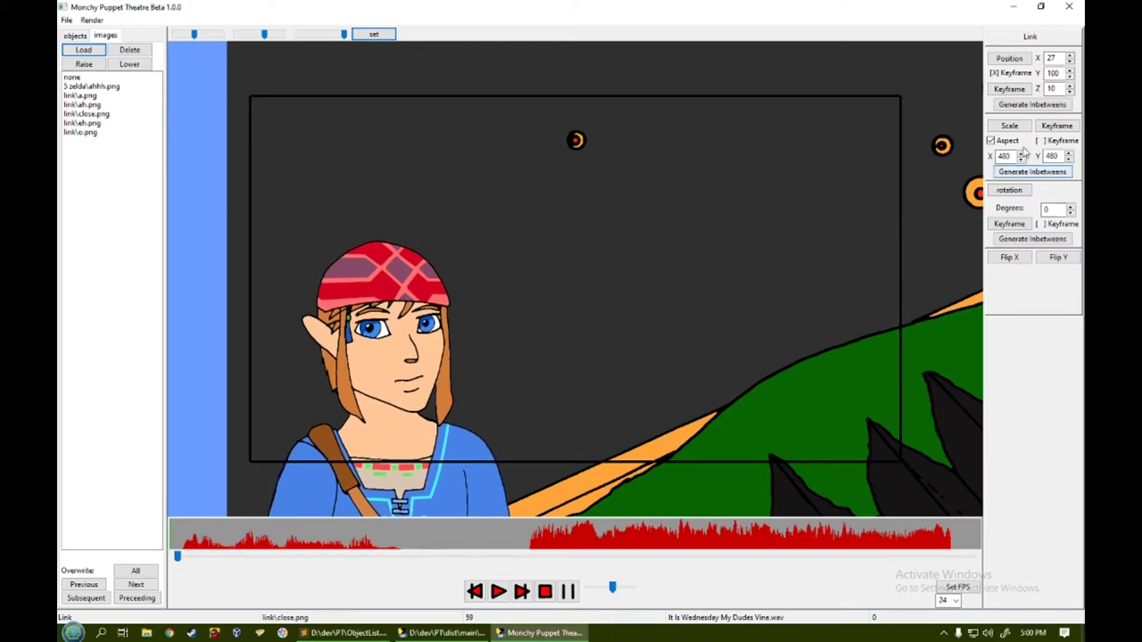
left_click(992, 141)
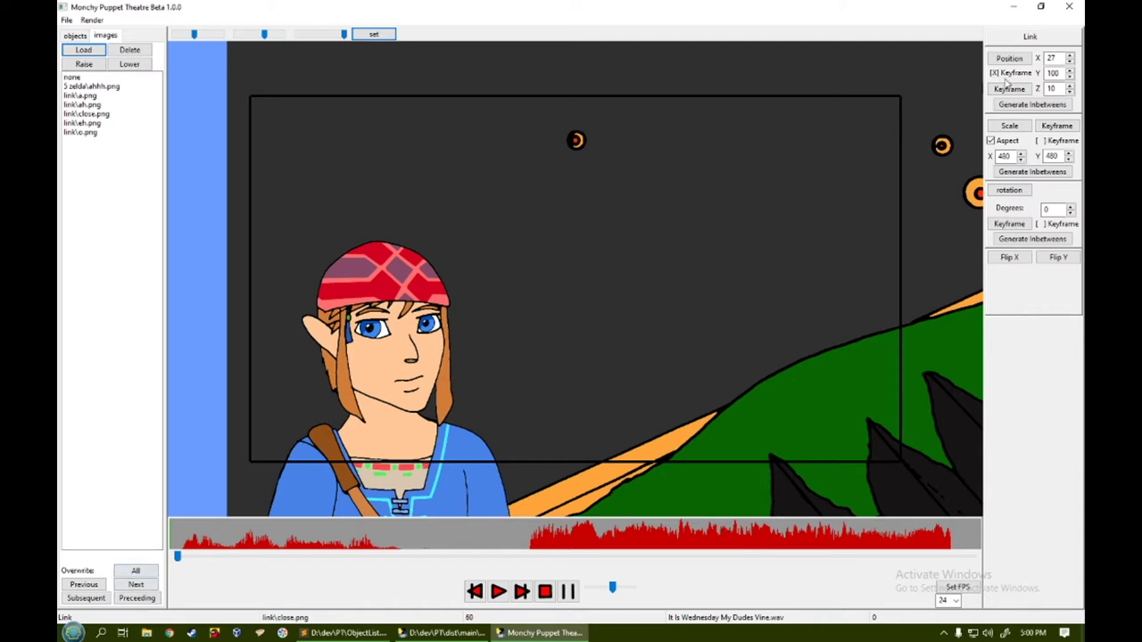
Step: Go to frame 63 and set Link's scale to 480 on both X and Y
mouse_move(180, 558)
left_mouse_down()
mouse_move(501, 548)
mouse_move(245, 566)
mouse_move(177, 559)
left_mouse_up()
left_click_drag(178, 557, 445, 557)
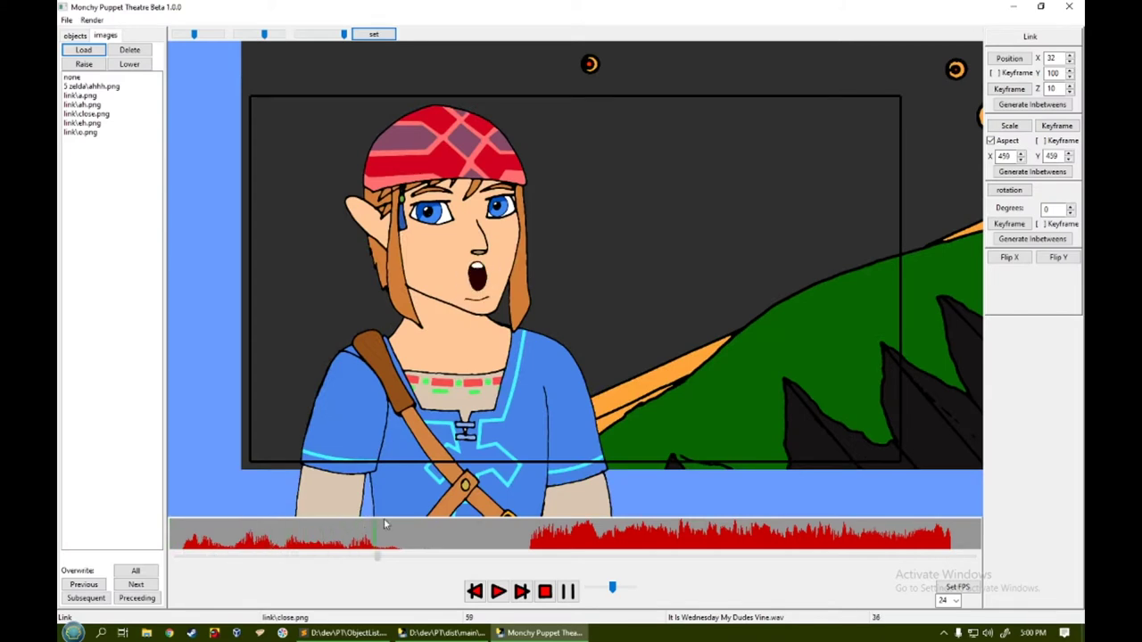
left_click(533, 557)
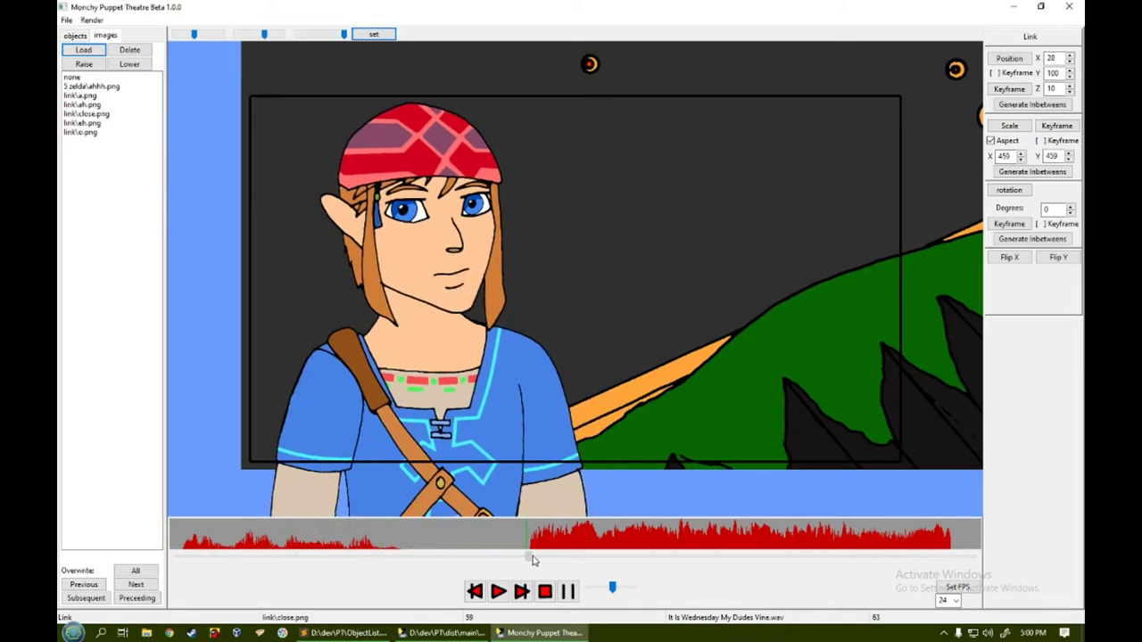
left_click_drag(532, 556, 534, 556)
left_click(1015, 156)
left_click(1058, 157)
scroll(1058, 157, "up", 14)
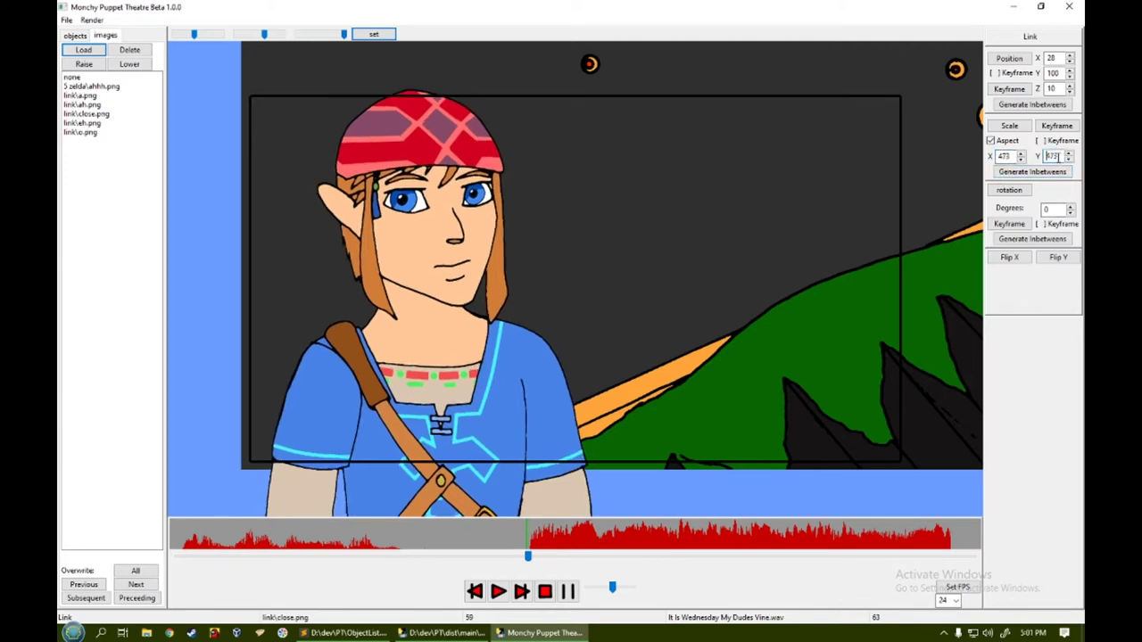
scroll(1058, 157, "up", 5)
scroll(1058, 157, "down", 3)
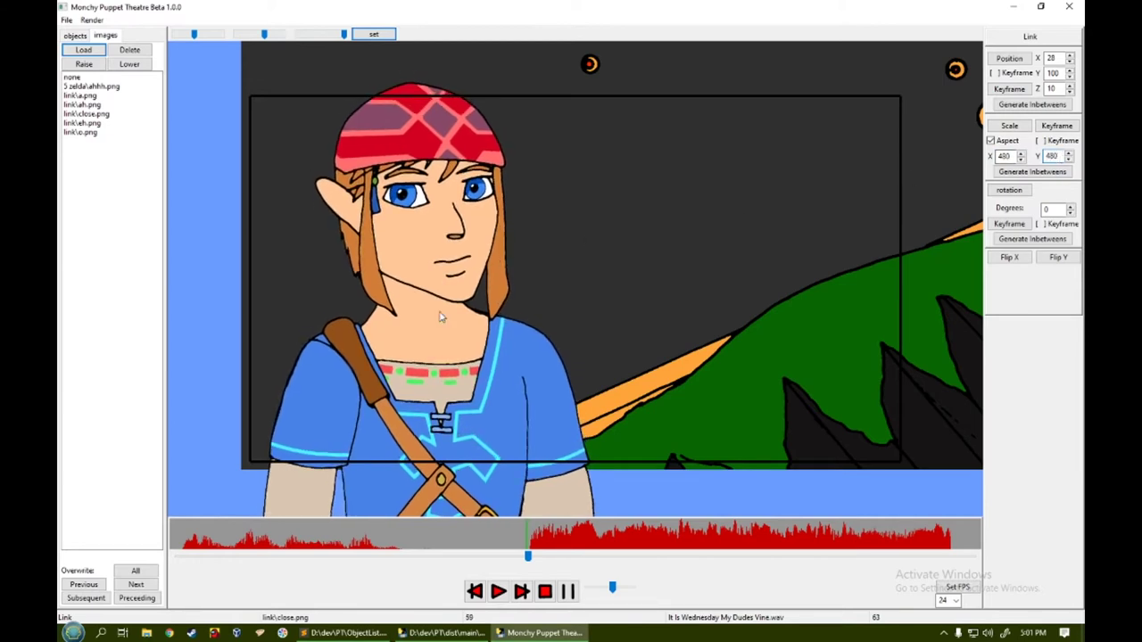
Step: Move Link across the camera frame on frame 63 to X 77, Y 100, keeping Z at 10
left_click_drag(416, 355, 719, 382)
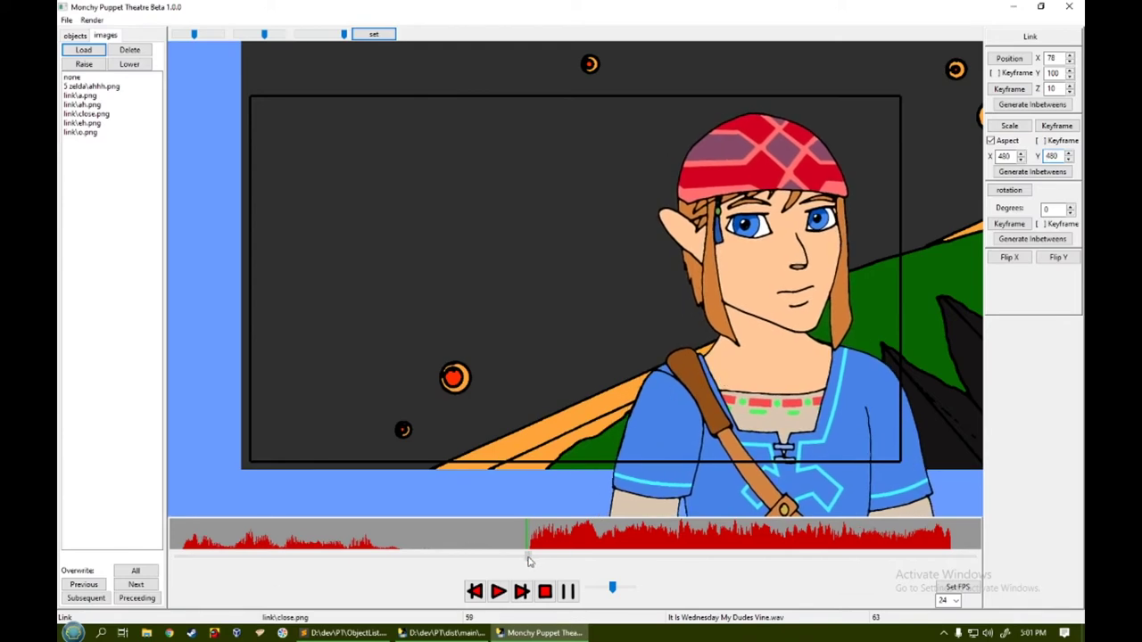
mouse_move(527, 556)
left_mouse_down()
mouse_move(177, 569)
mouse_move(326, 554)
mouse_move(531, 570)
left_mouse_up()
left_click(1055, 91)
key("BackSpace")
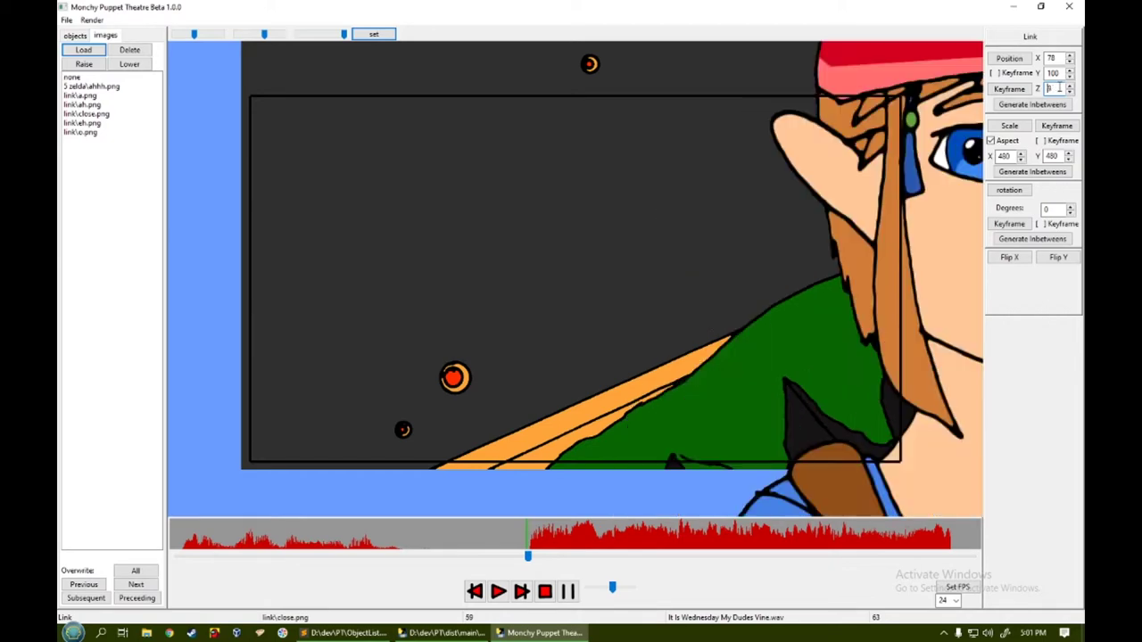
type("0")
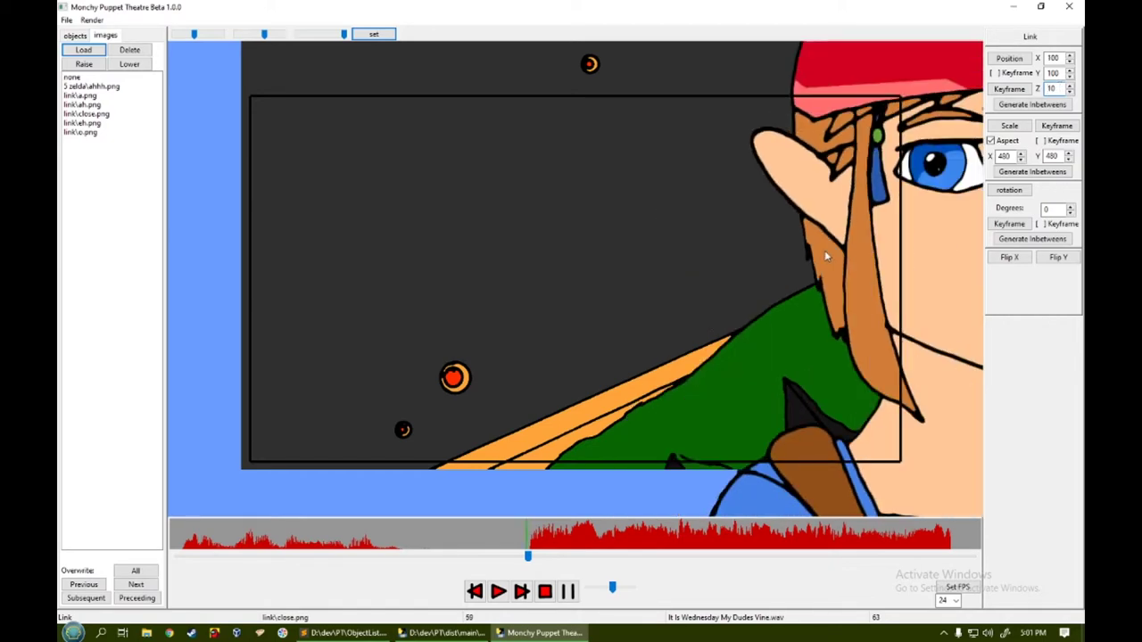
key("Left")
key("Left")
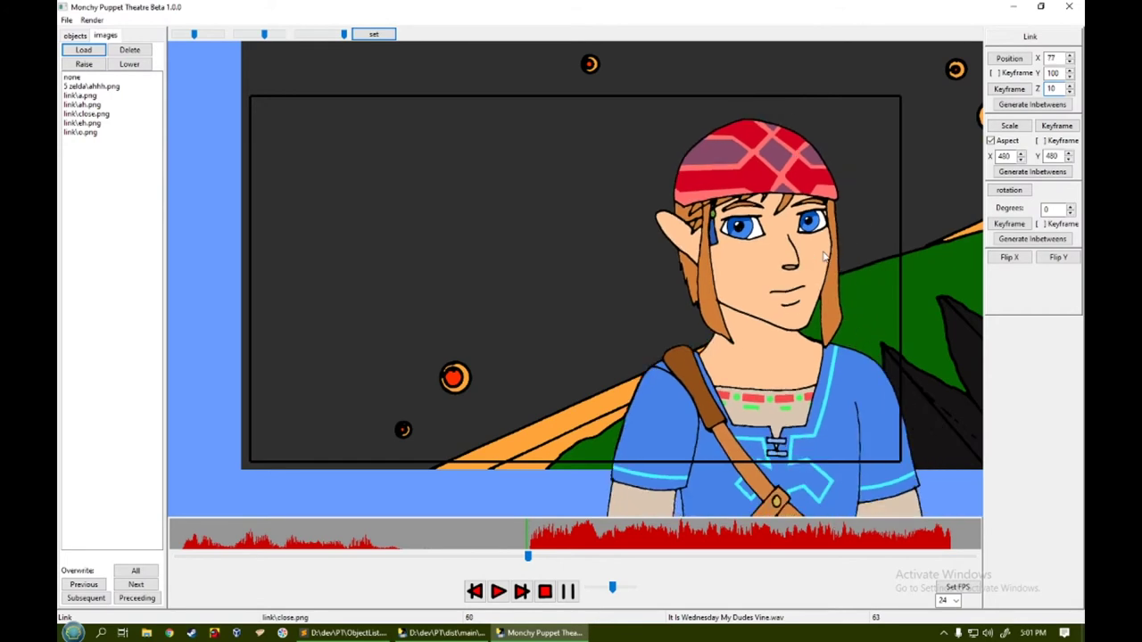
scroll(822, 252, "down", 4)
left_click_drag(733, 331, 763, 342)
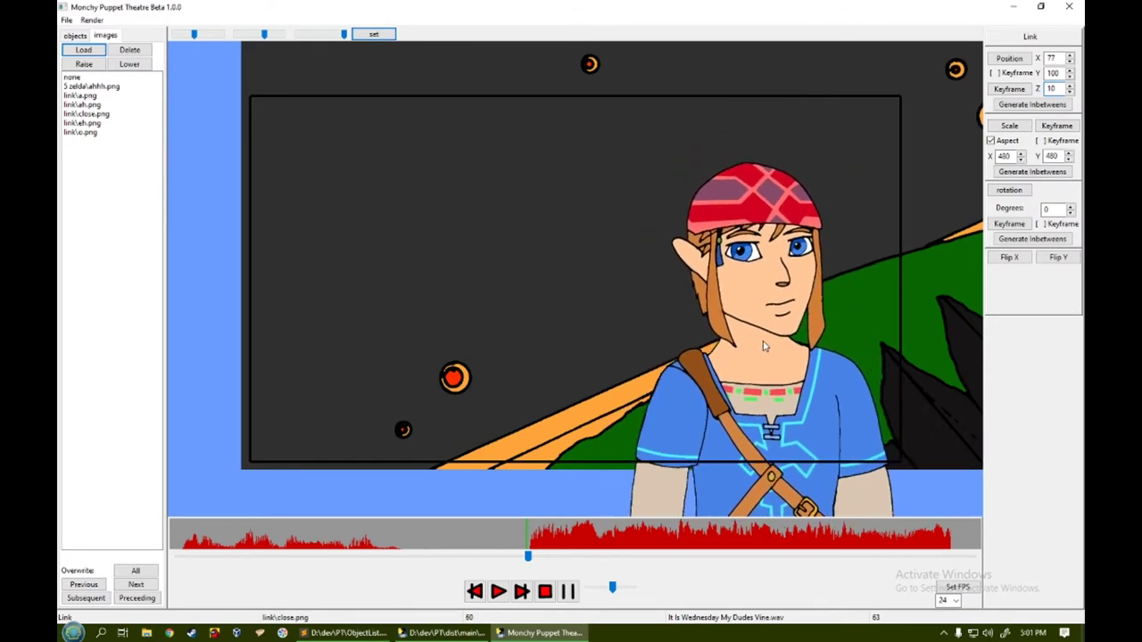
mouse_move(528, 556)
left_mouse_down()
mouse_move(284, 558)
mouse_move(527, 555)
left_mouse_up()
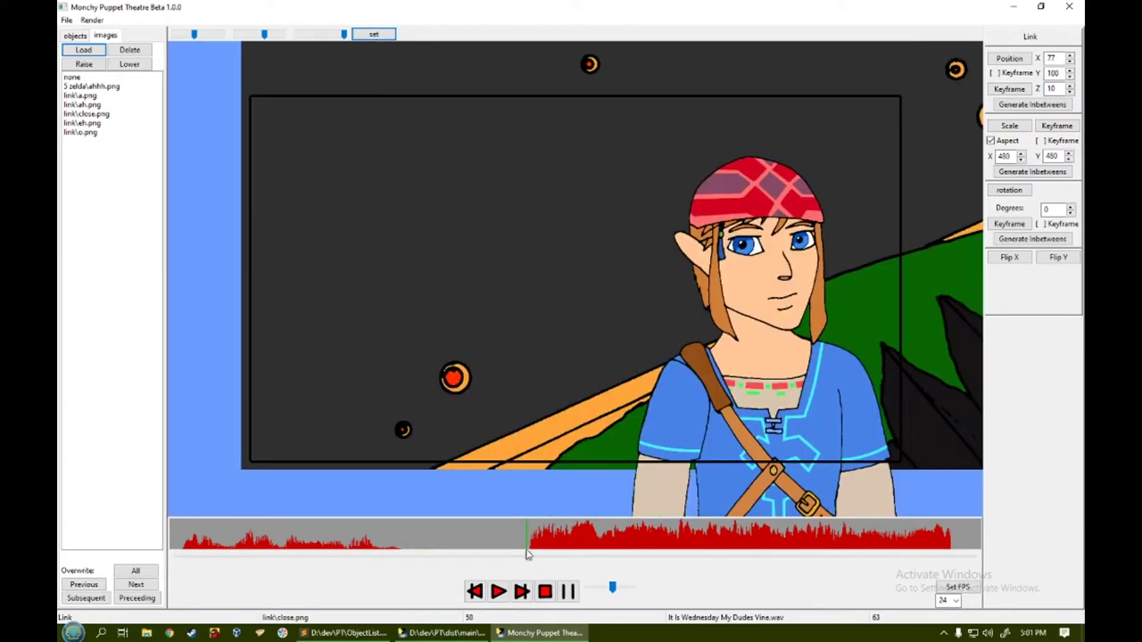
Step: Set scale and position keyframes for Link on frame 63
left_click(1058, 127)
left_click(523, 591)
left_click(473, 592)
left_click(1057, 126)
left_click(1008, 88)
Step: Add a scale keyframe for Link on frame 0 and generate the position and scale inbetweens
left_click_drag(529, 555, 179, 555)
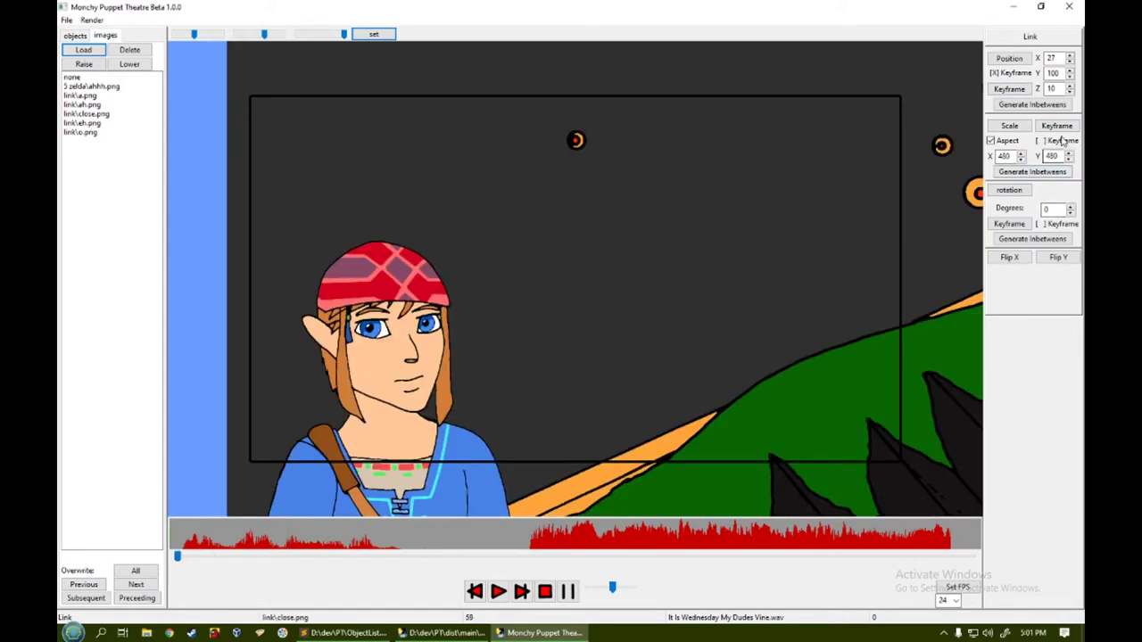
left_click(1057, 126)
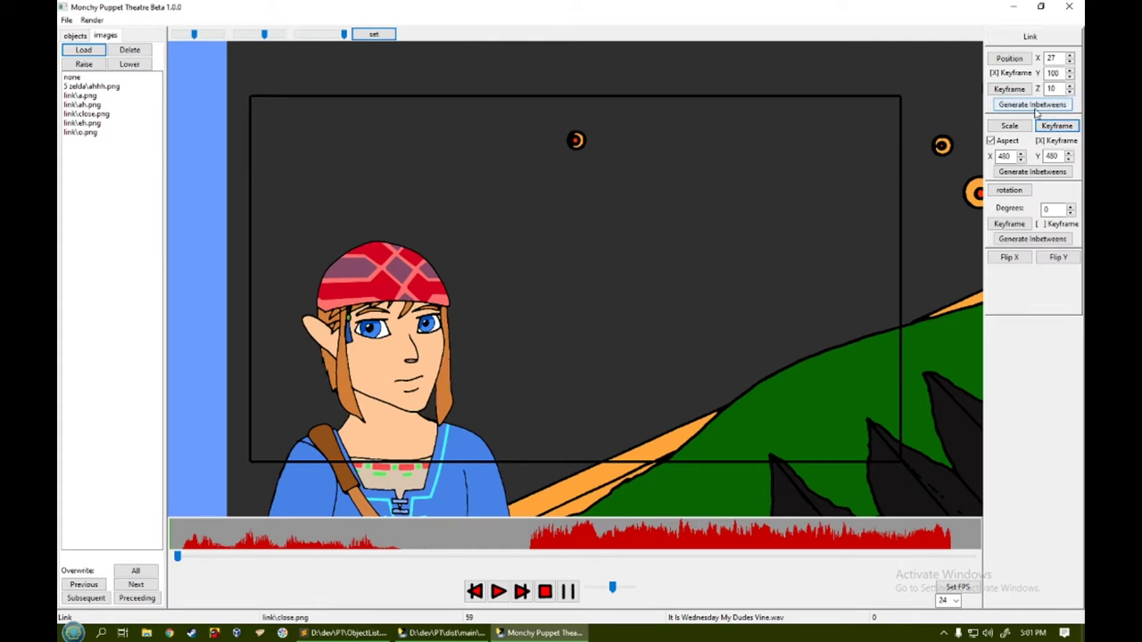
left_click(1032, 104)
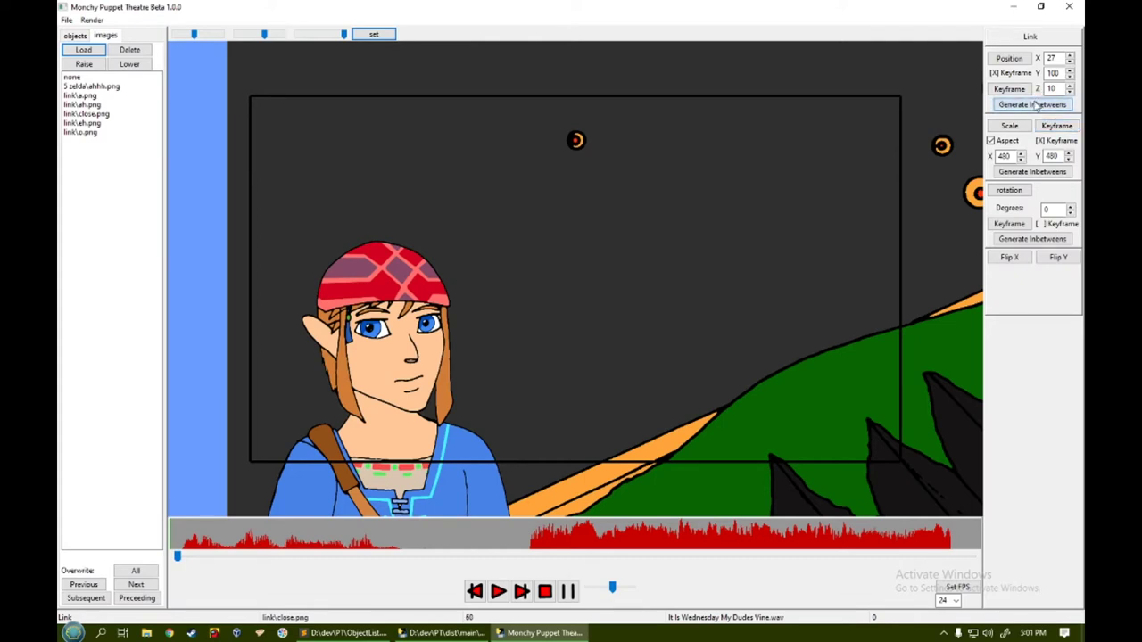
left_click(1032, 171)
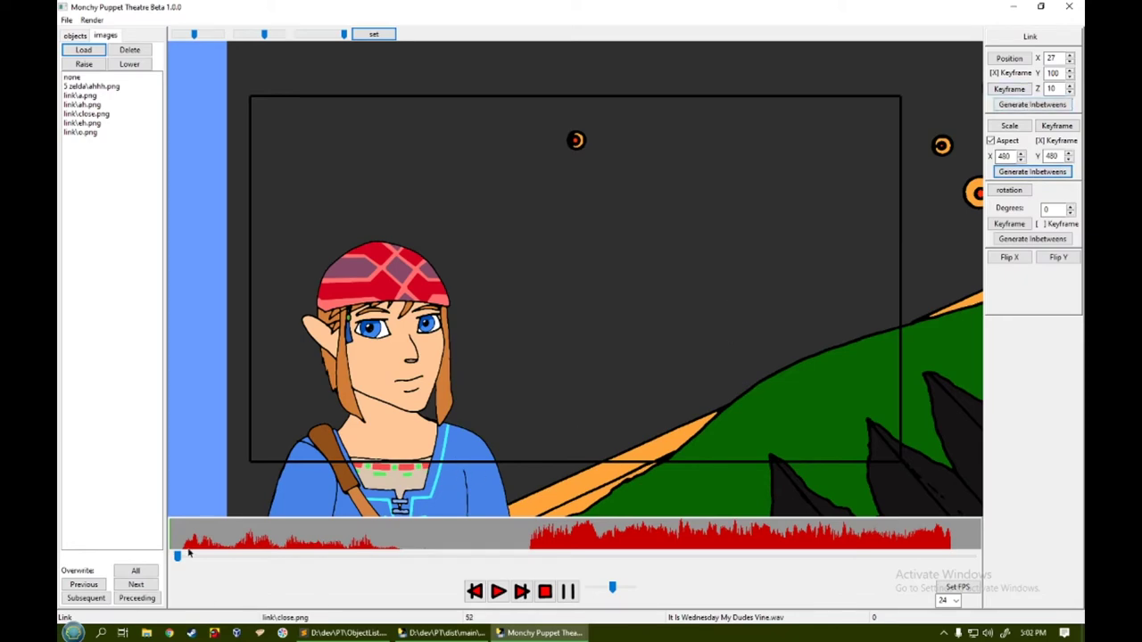
mouse_move(178, 560)
left_mouse_down()
mouse_move(560, 558)
mouse_move(455, 571)
mouse_move(178, 562)
left_mouse_up()
left_click(1032, 105)
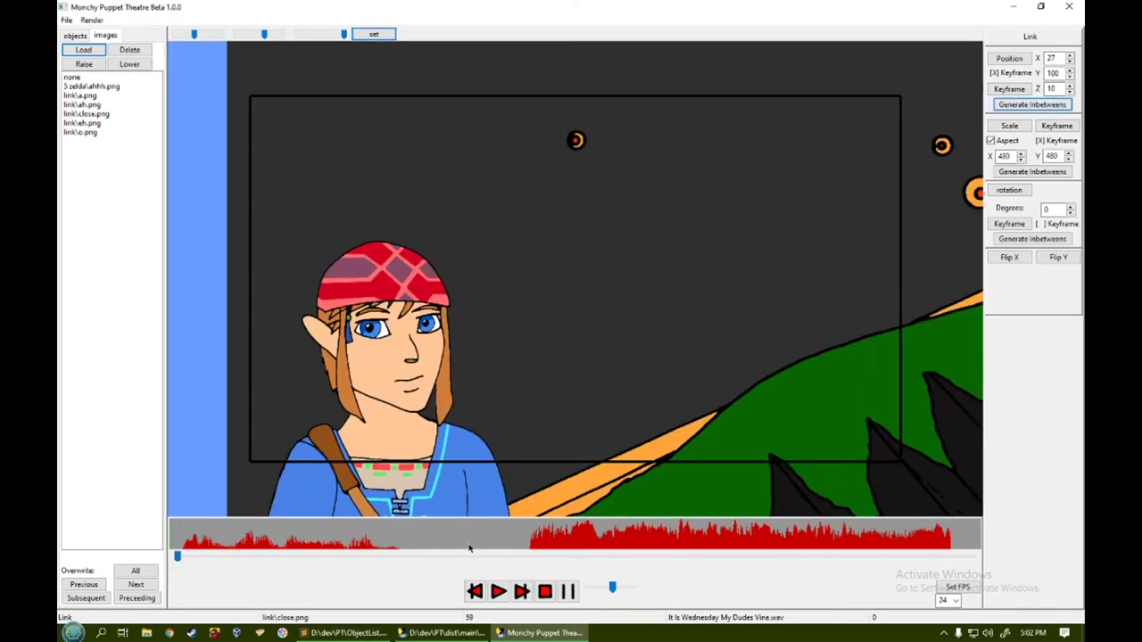
Step: Scrub the timeline and step between the first frames to check Link's generated inbetweens, ending on frame 0
left_click(181, 560)
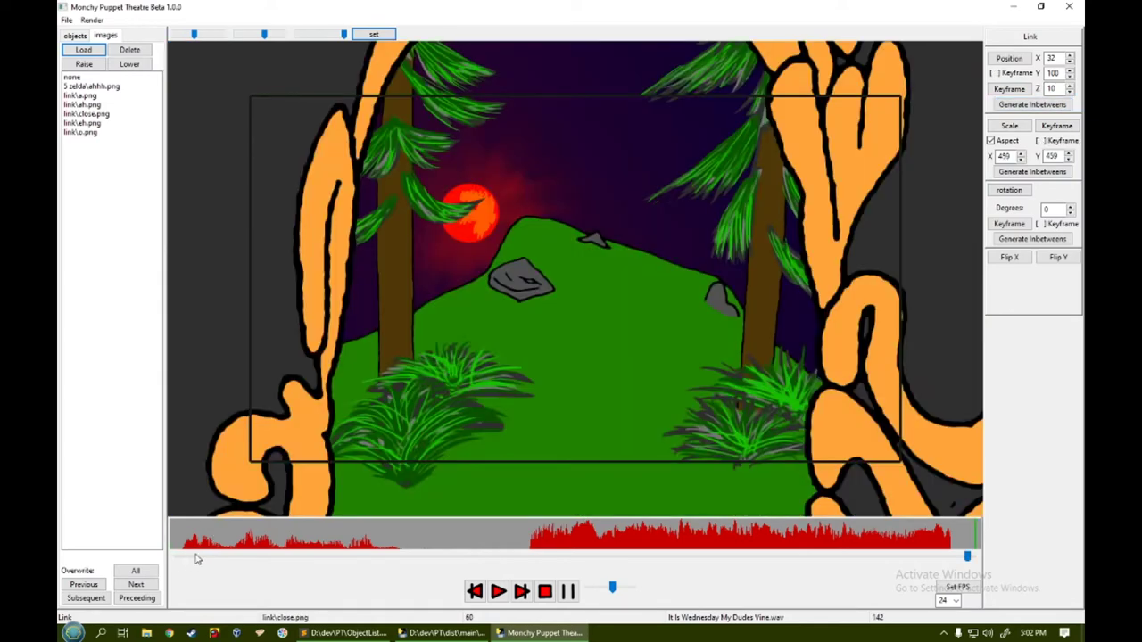
key("Left")
left_click_drag(960, 557, 172, 582)
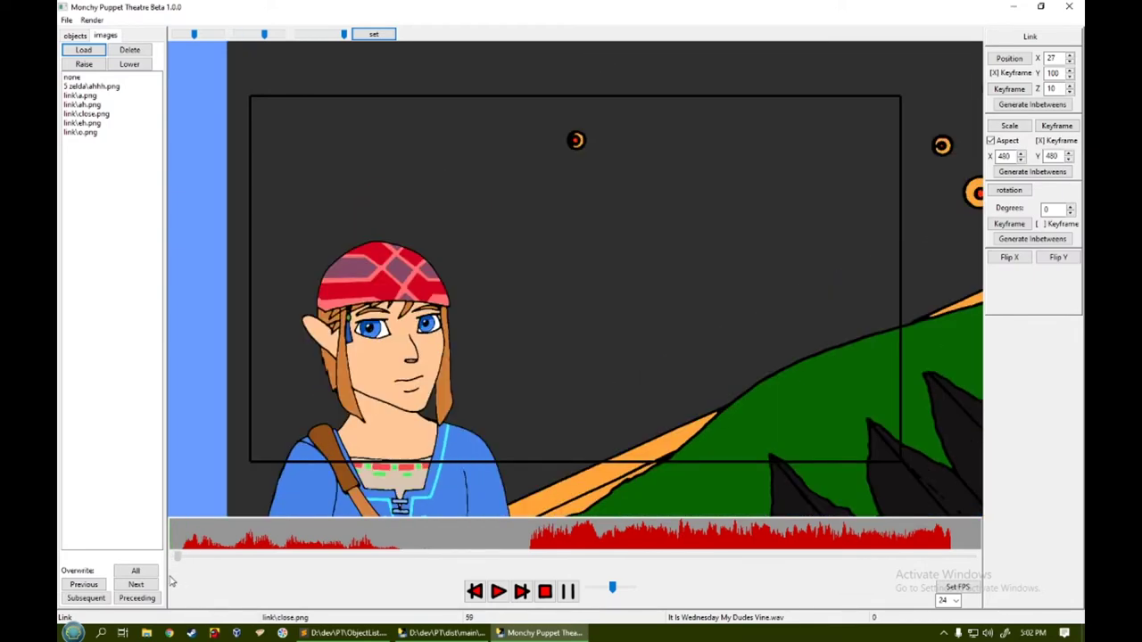
left_click_drag(179, 580, 156, 571)
left_click(522, 591)
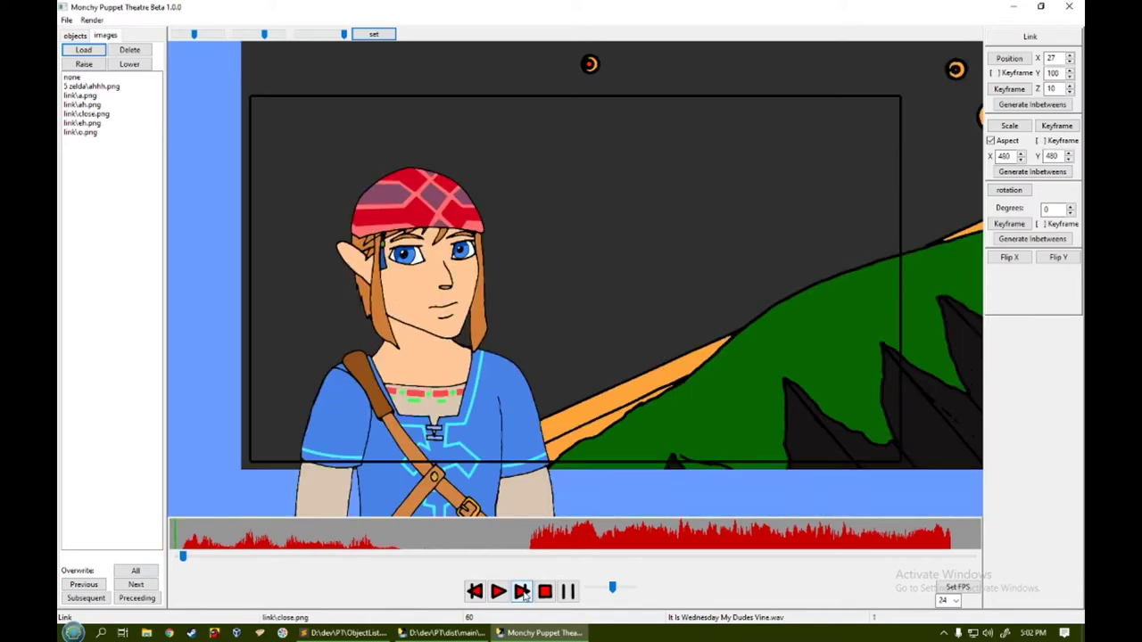
left_click(477, 595)
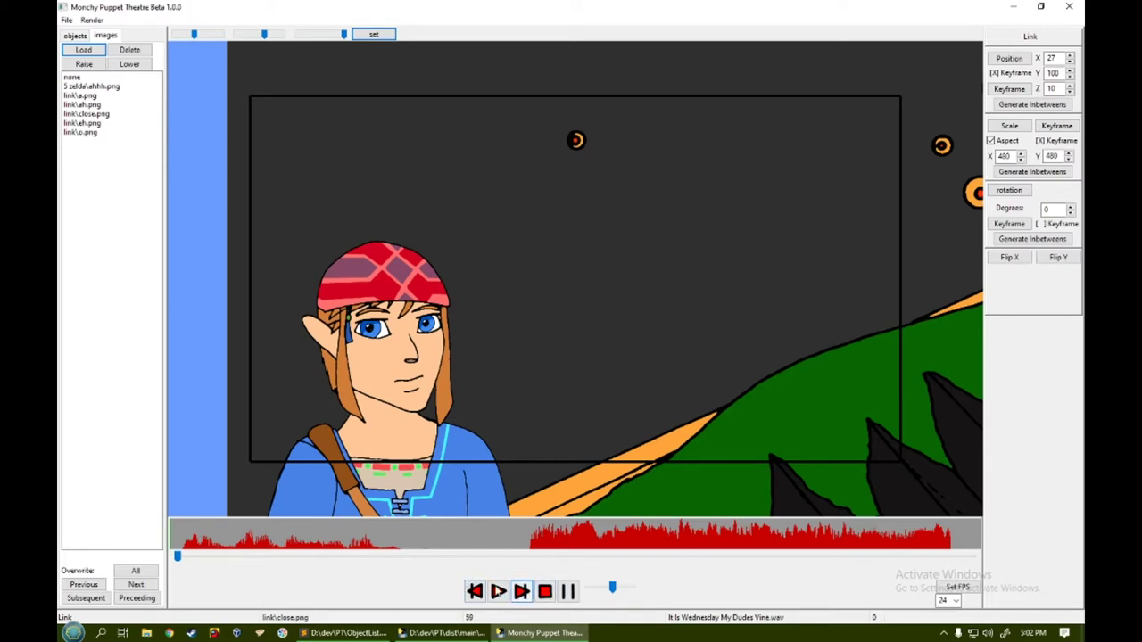
left_click(521, 591)
left_click(523, 591)
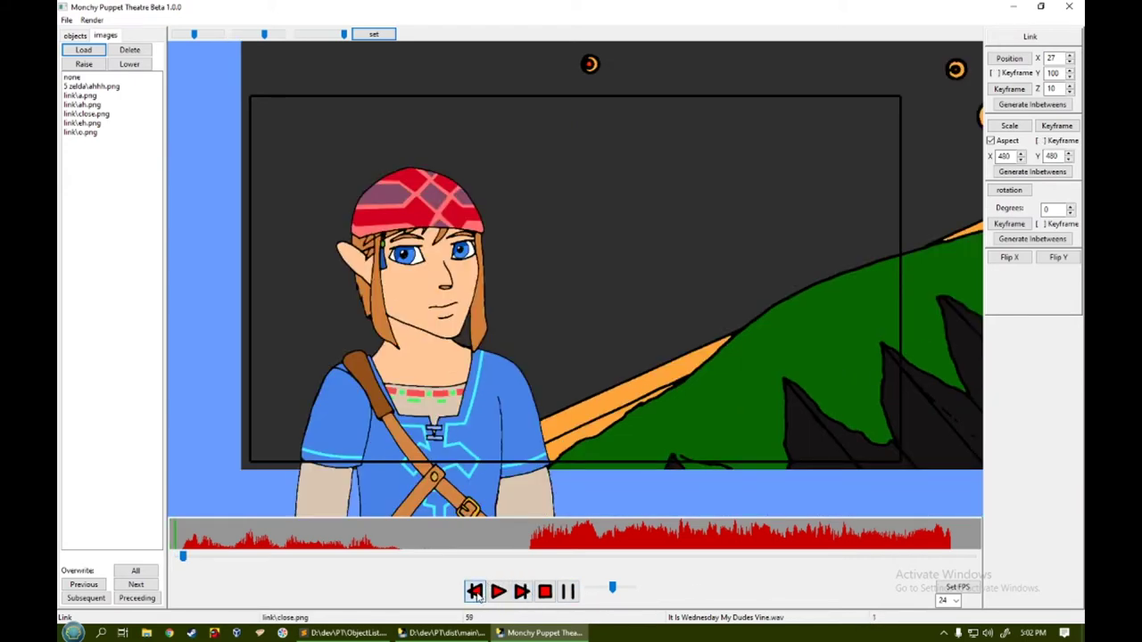
left_click(474, 592)
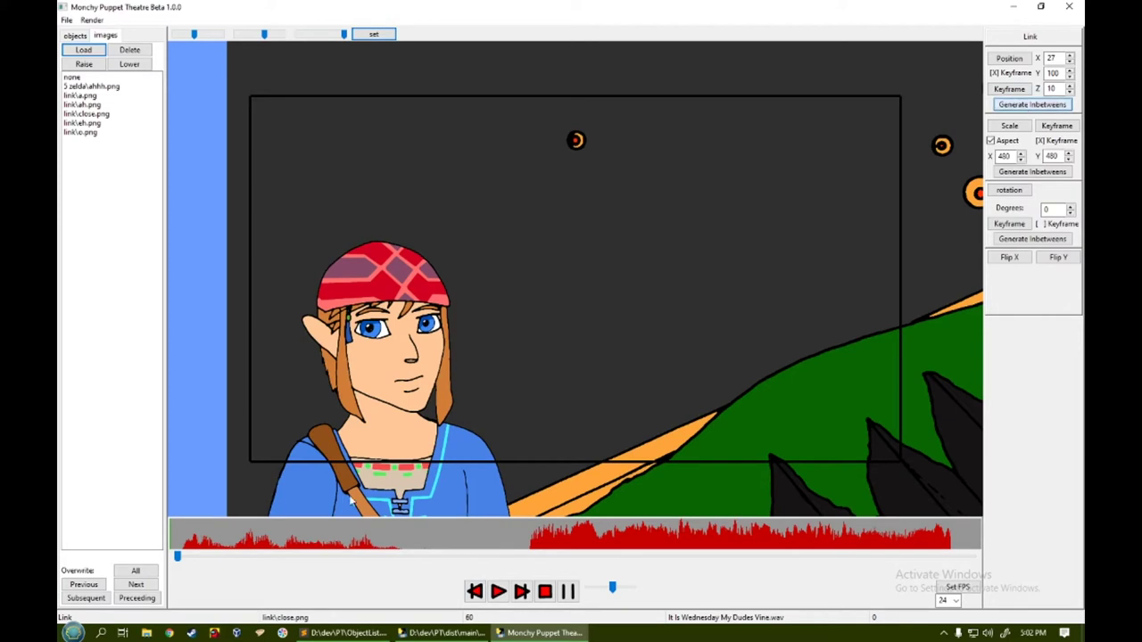
Step: Move Link on frame 1 to X 21, Y 100, set a position keyframe there and generate the position inbetweens
mouse_move(178, 557)
left_mouse_down()
mouse_move(200, 559)
mouse_move(165, 562)
left_mouse_up()
left_click(545, 593)
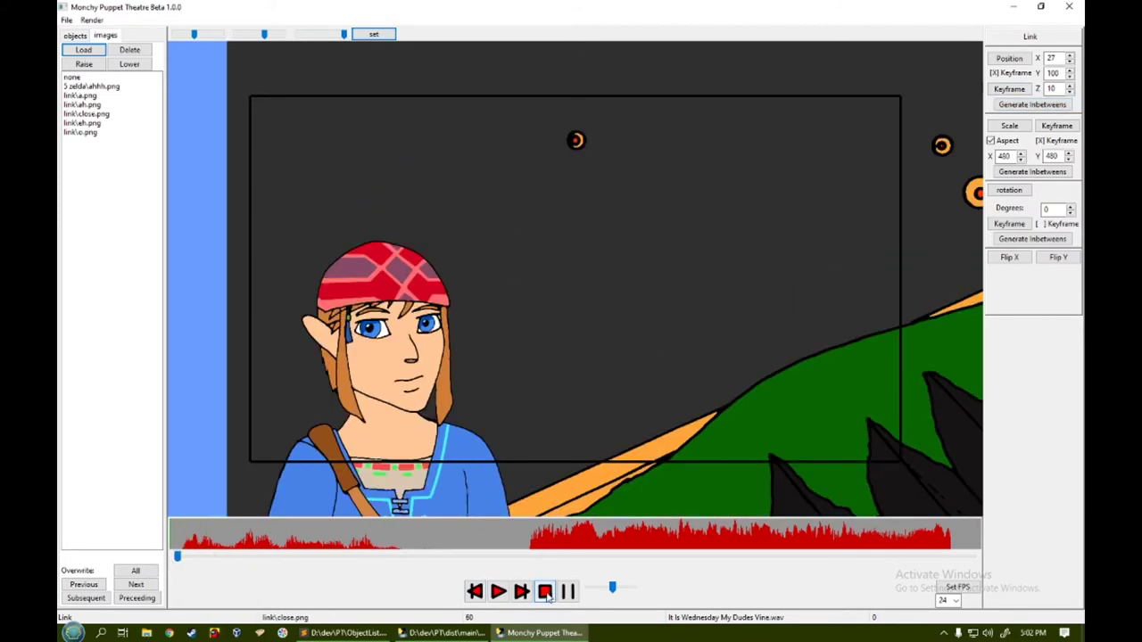
left_click(1007, 91)
left_click(521, 591)
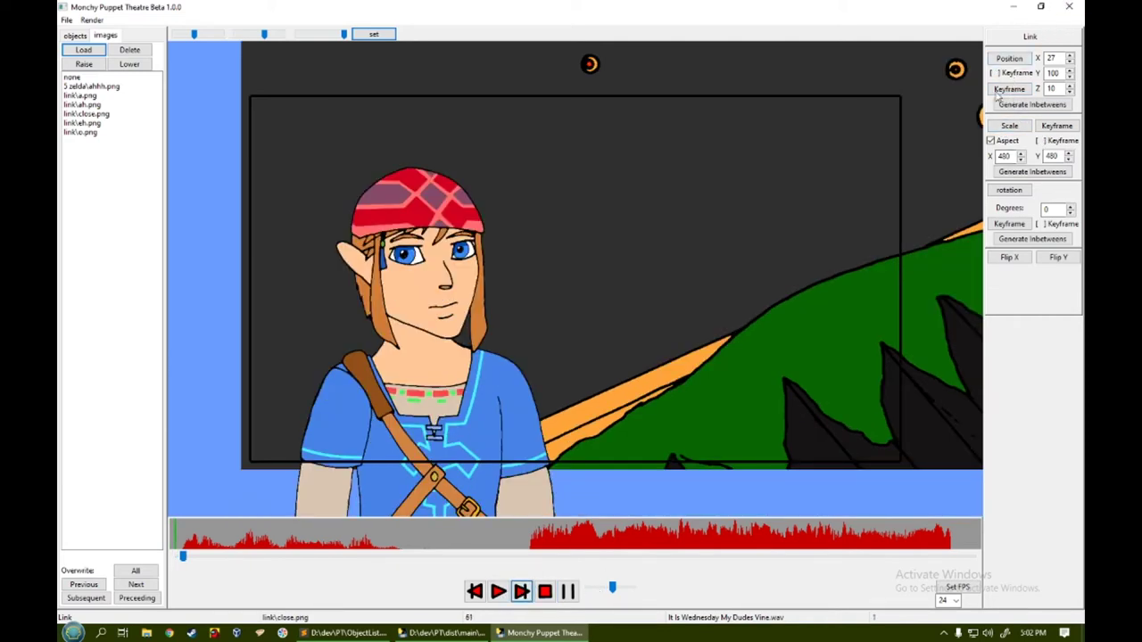
left_click_drag(442, 291, 398, 361)
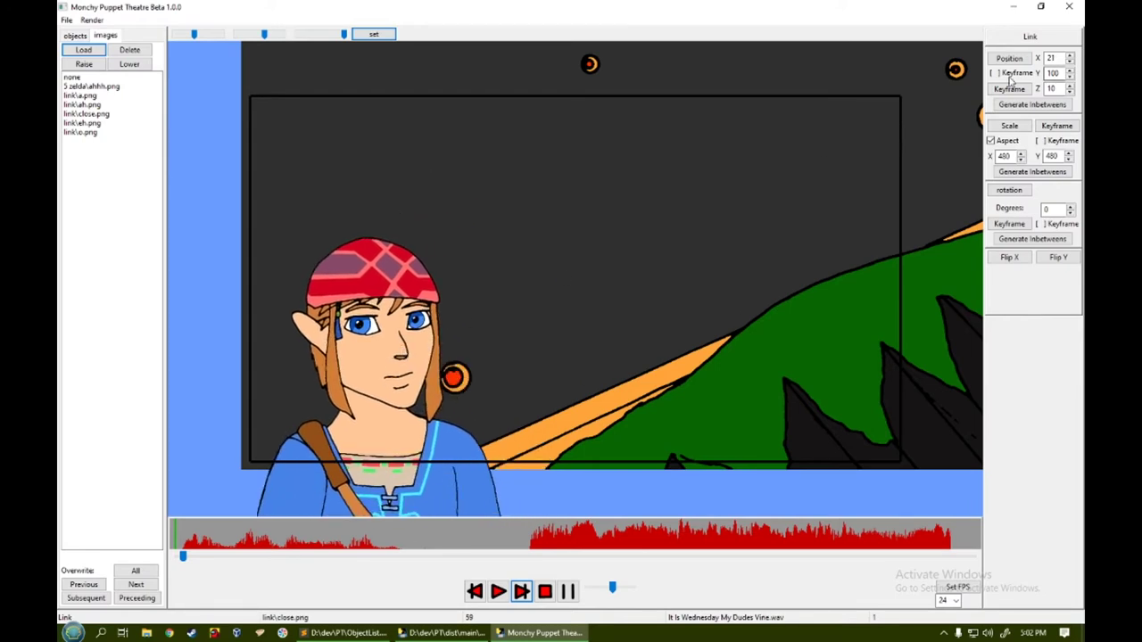
left_click(1007, 89)
left_click(1032, 104)
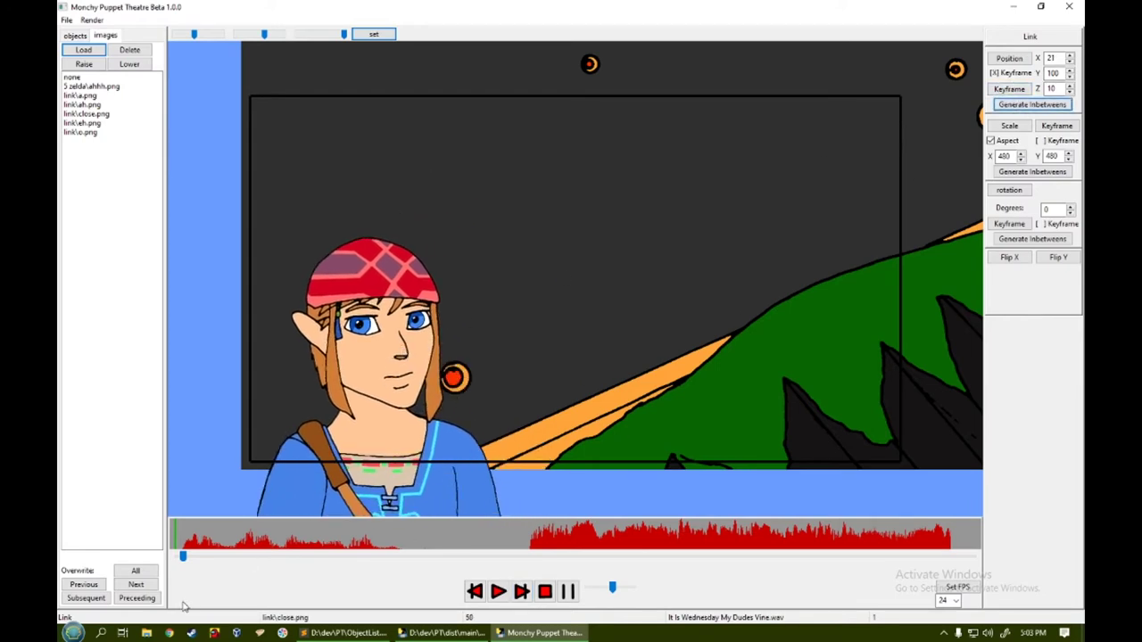
Step: Play the animation from the start to check Link's movement, stop it and inspect the first frames
left_click_drag(183, 556, 90, 611)
left_click(497, 591)
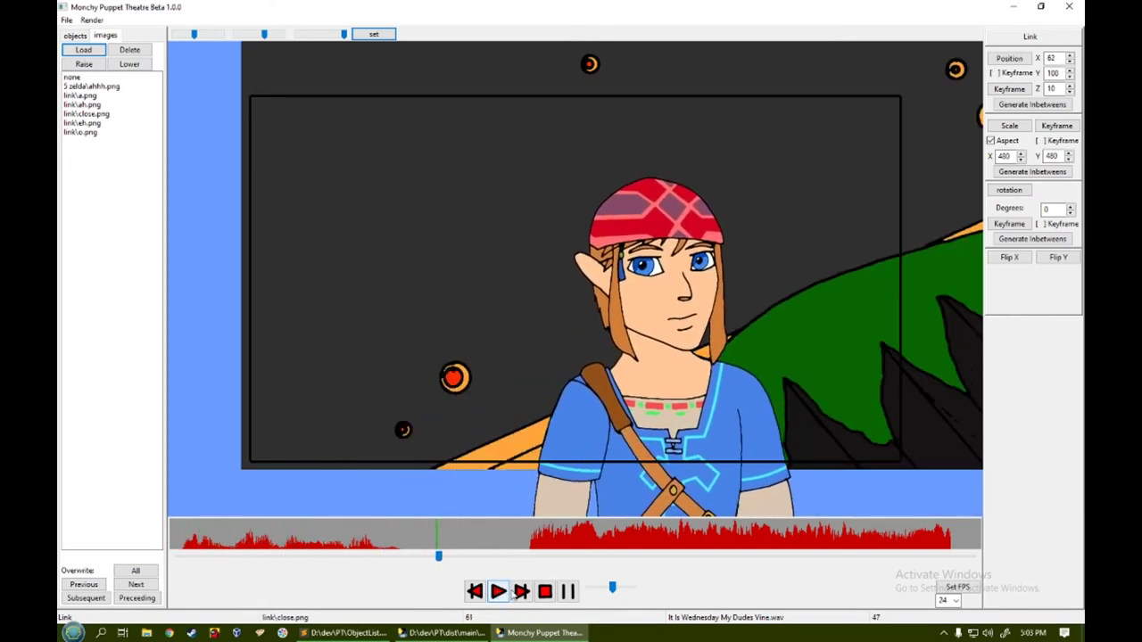
left_click(544, 592)
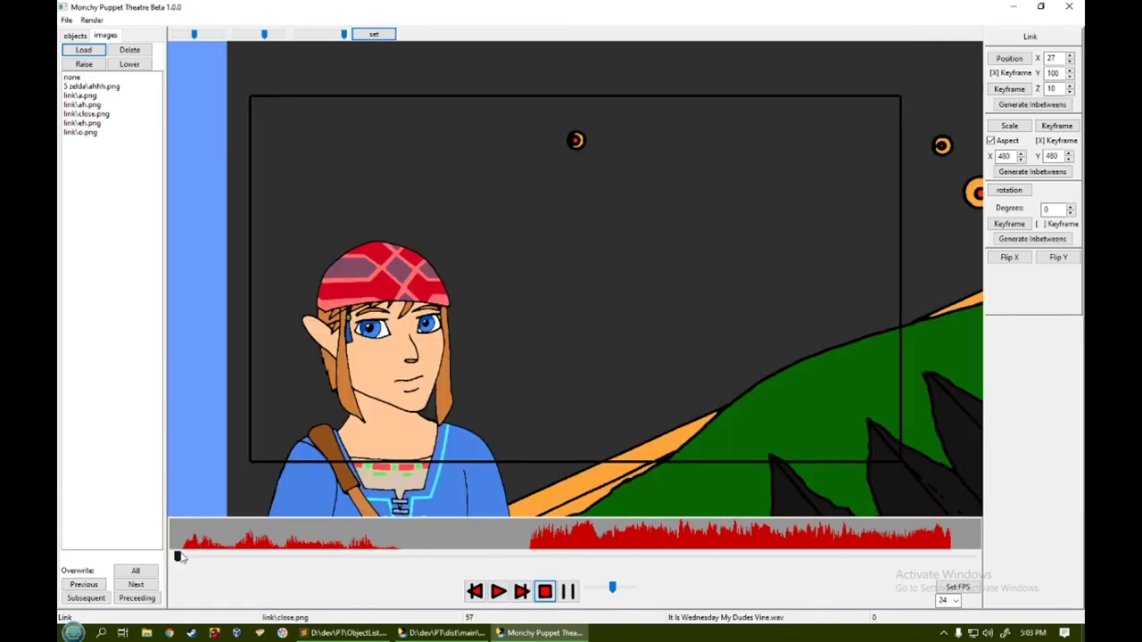
left_click_drag(178, 555, 201, 554)
left_click(522, 593)
Step: Move the Stairs object to X 68, Y 78 on frame 0 and set its position keyframe
left_click(82, 37)
left_click(85, 97)
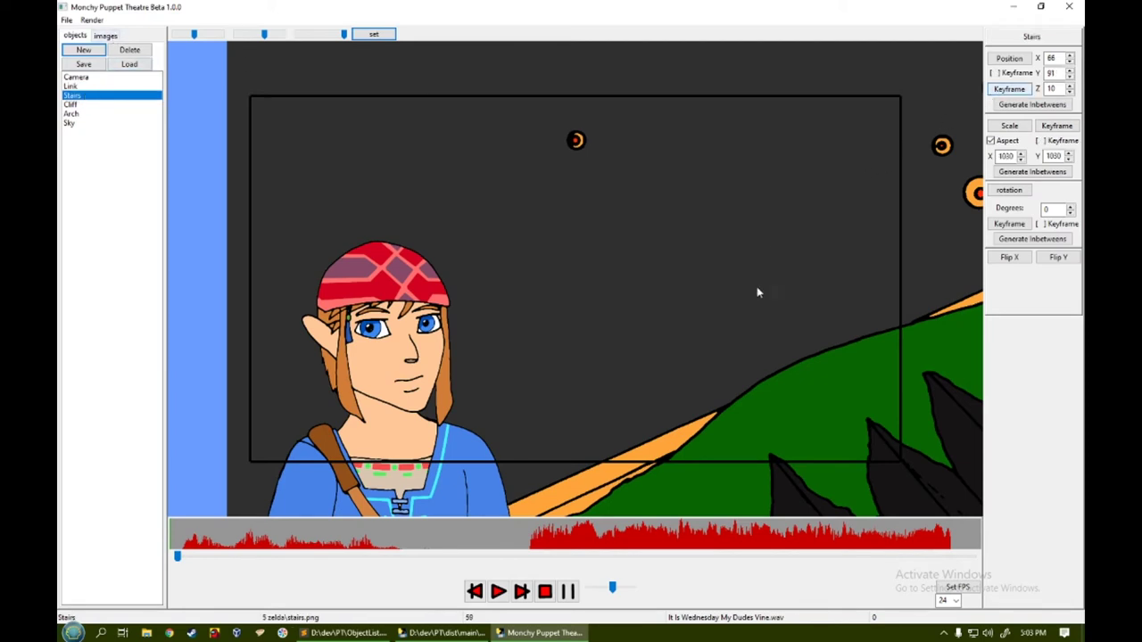
left_click(522, 593)
left_click(522, 593)
left_click(1009, 90)
left_click_drag(364, 365, 458, 297)
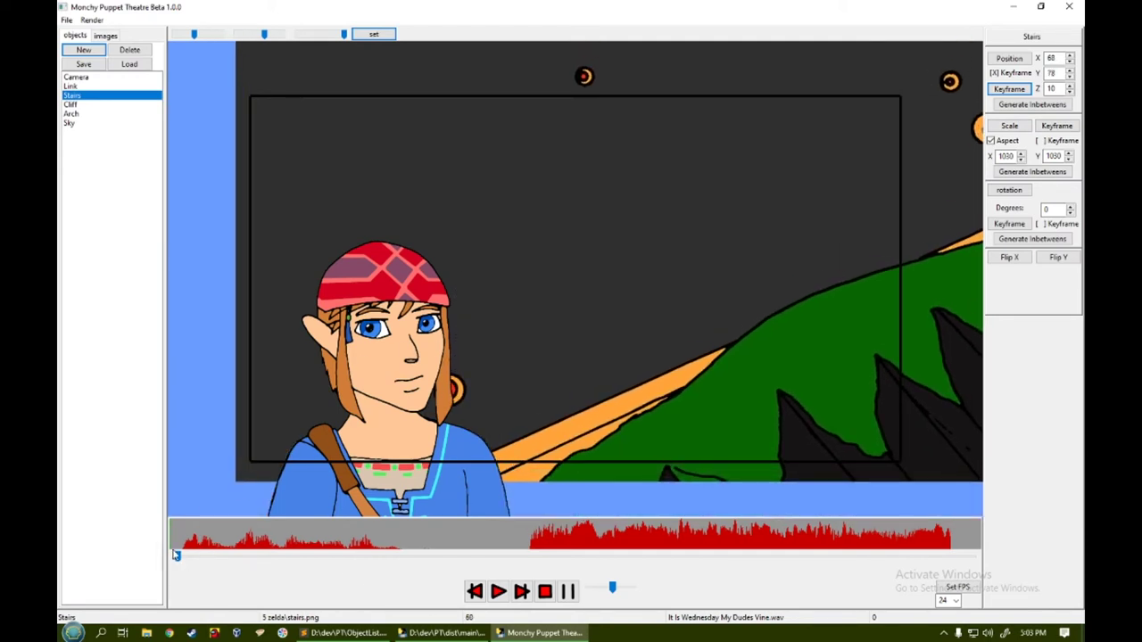
Step: Move the stairs to X 34, Y 100 on frame 63, set a position keyframe and generate the inbetweens
left_click_drag(178, 558, 532, 570)
left_click_drag(637, 296, 486, 348)
key("Left")
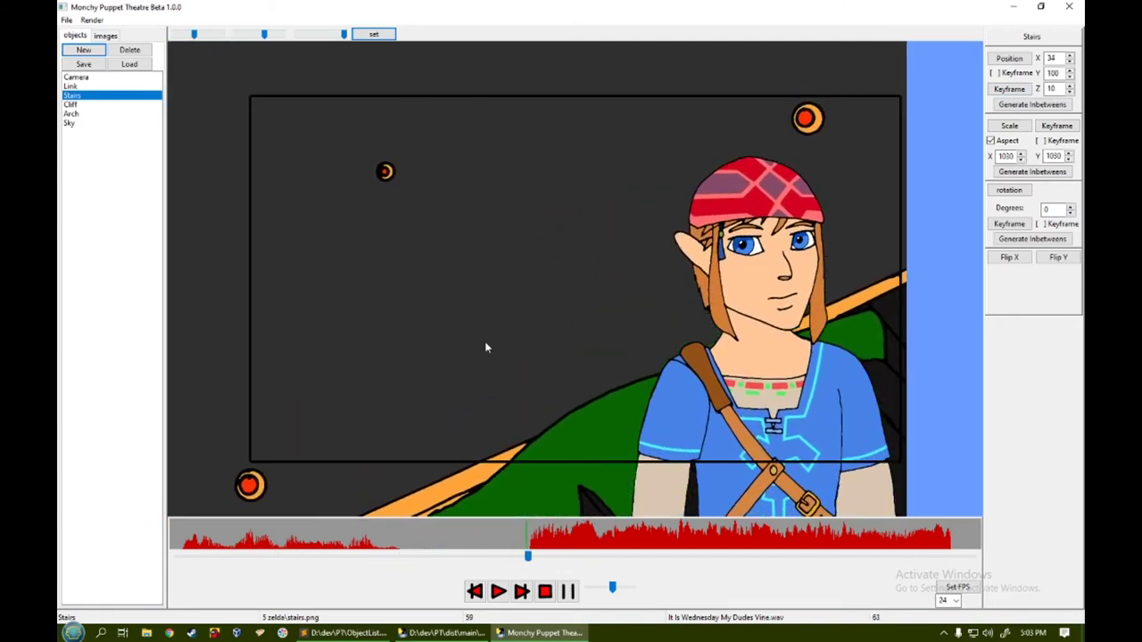
left_click(1009, 89)
left_click(1032, 104)
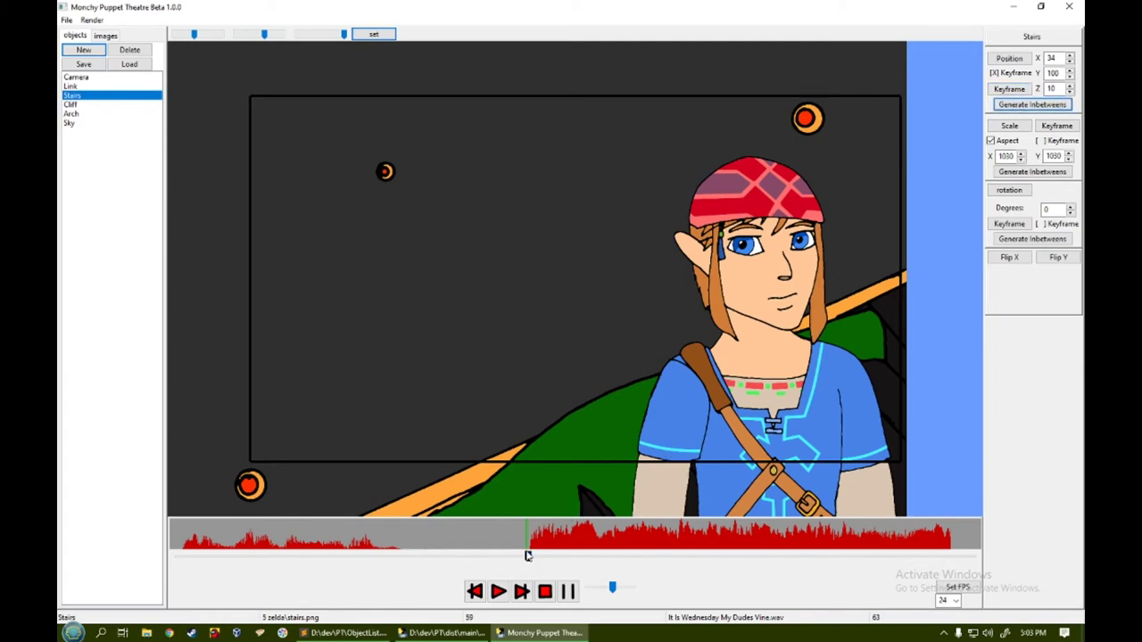
Step: Move the stairs to about X 60, Y 96 on frame 1, set a position keyframe and generate the position inbetweens
left_click_drag(528, 556, 177, 557)
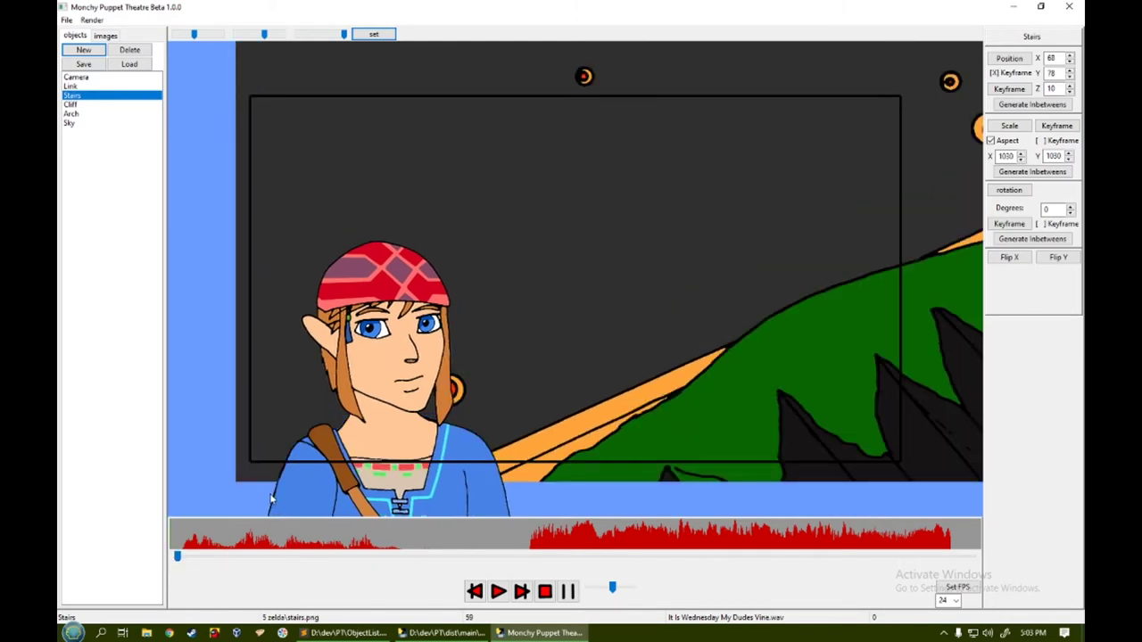
left_click(522, 591)
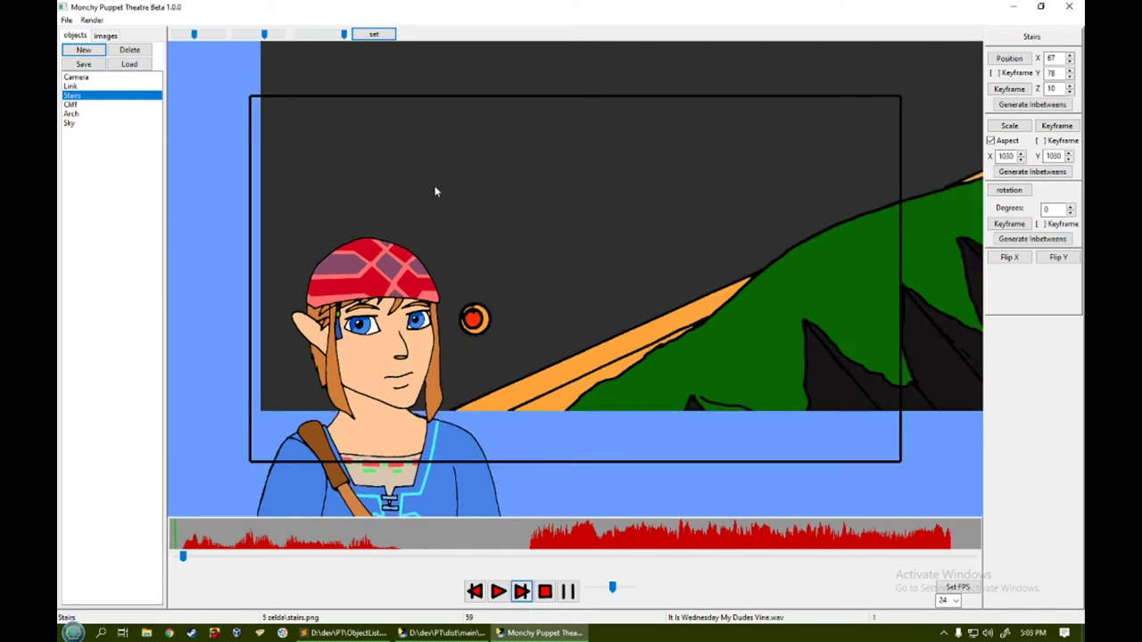
left_click(1032, 104)
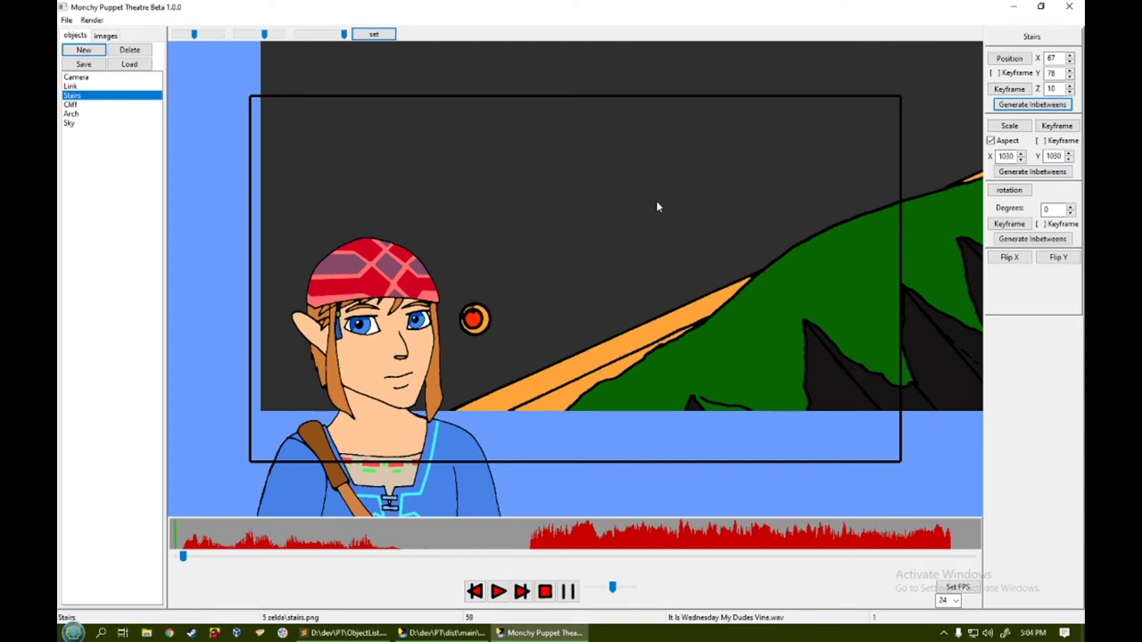
left_click_drag(655, 207, 613, 282)
left_click(474, 591)
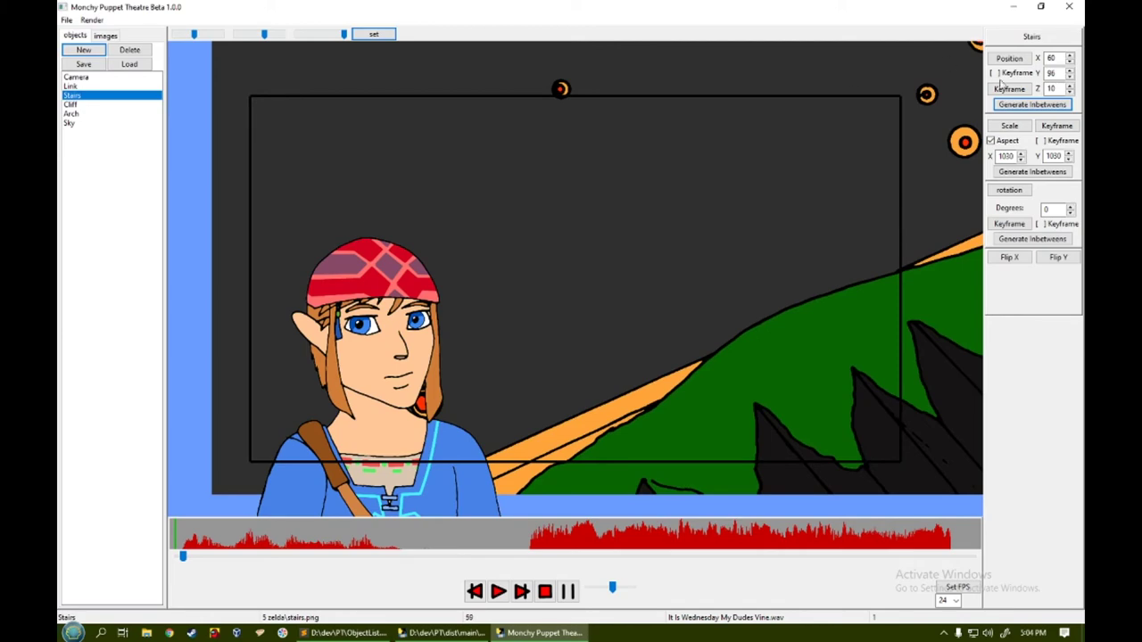
left_click(996, 72)
Step: Scrub between frame 0 and frame 63 to check how the stairs move against Link
left_click_drag(183, 556, 408, 544)
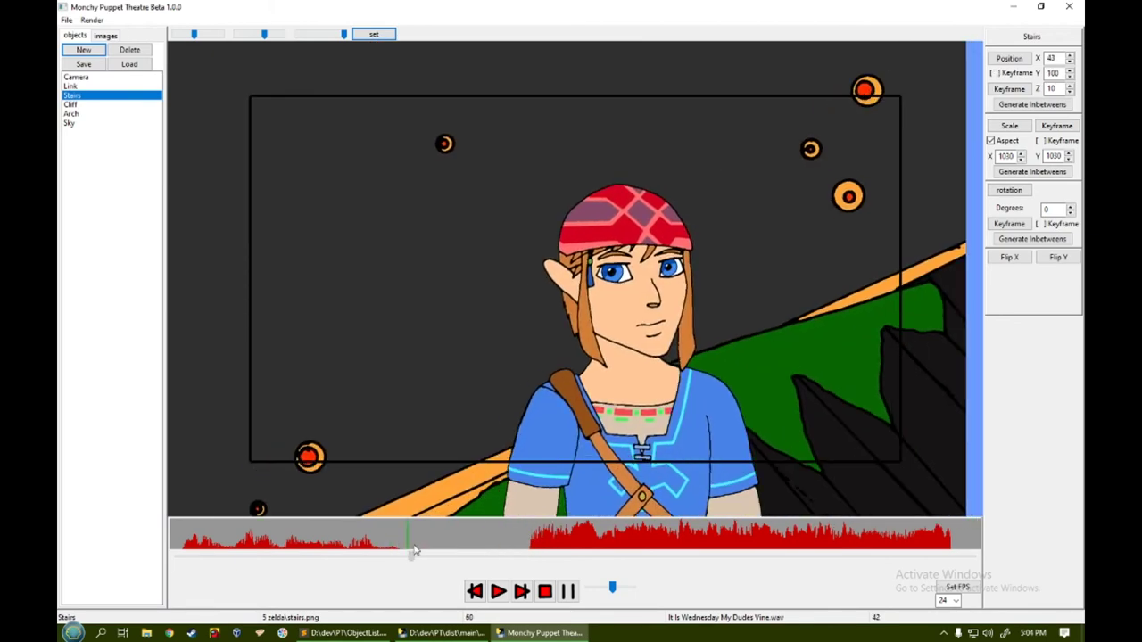
left_click(522, 594)
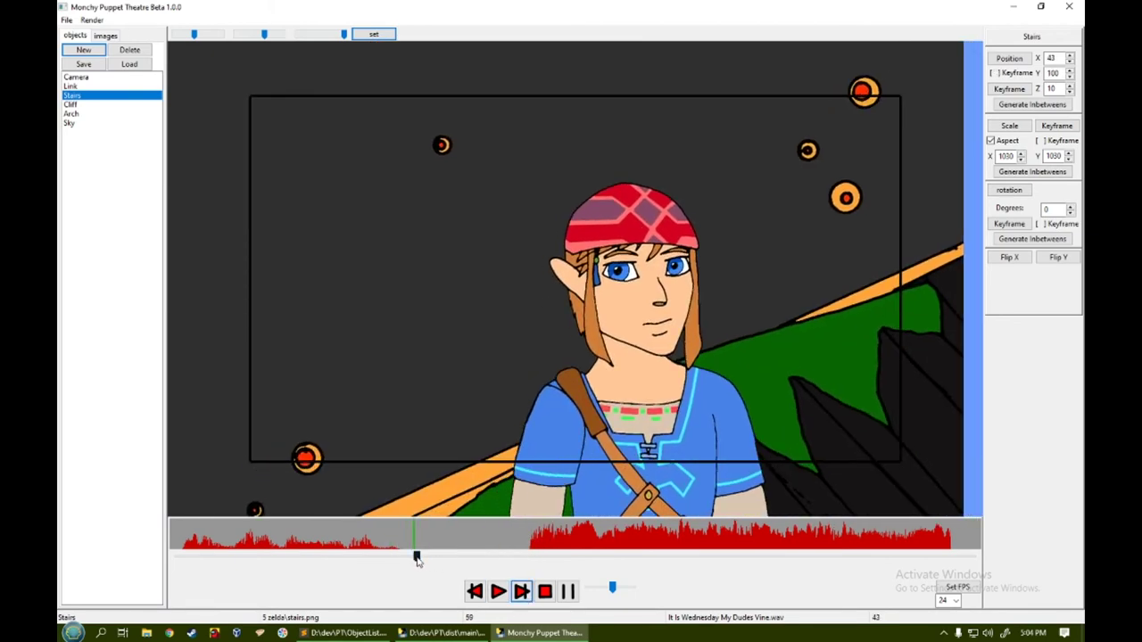
left_click_drag(411, 556, 166, 537)
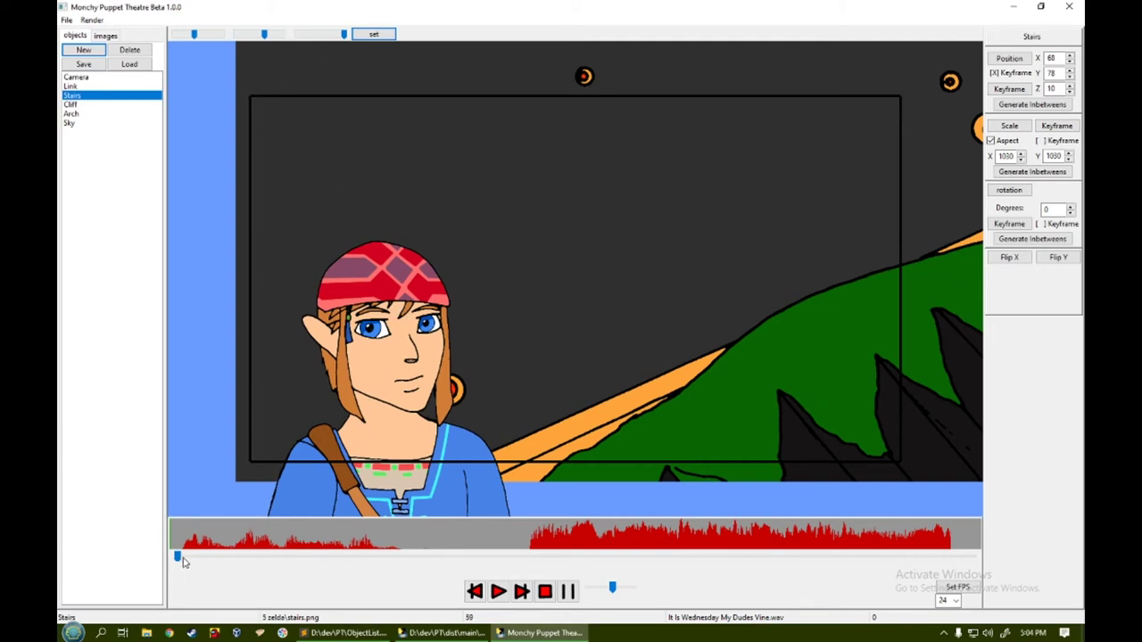
left_click_drag(178, 557, 534, 575)
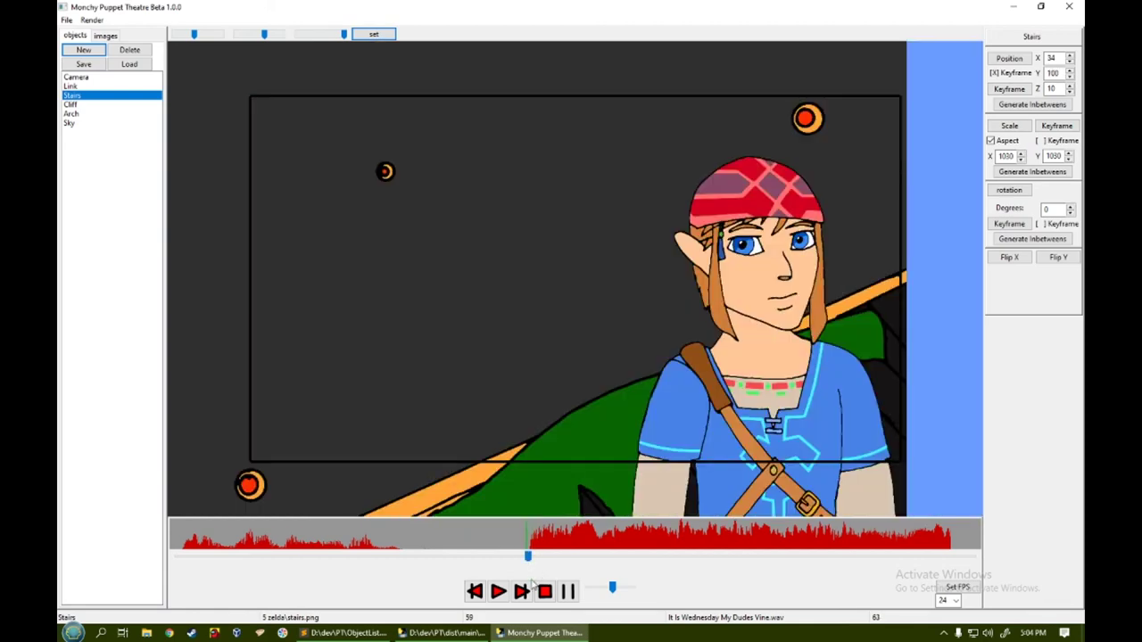
Step: On frame 64, switch Link's image to 5 zelda\ahhh.png, move him to X 45, Y 100 and overwrite the subsequent frames
left_click(522, 593)
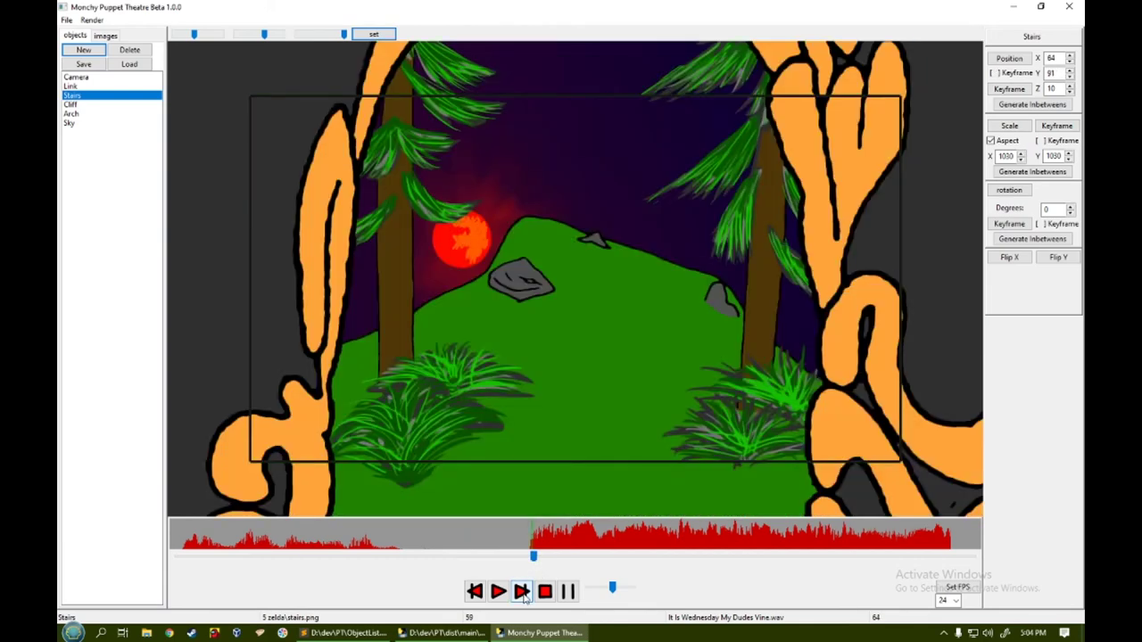
left_click(81, 87)
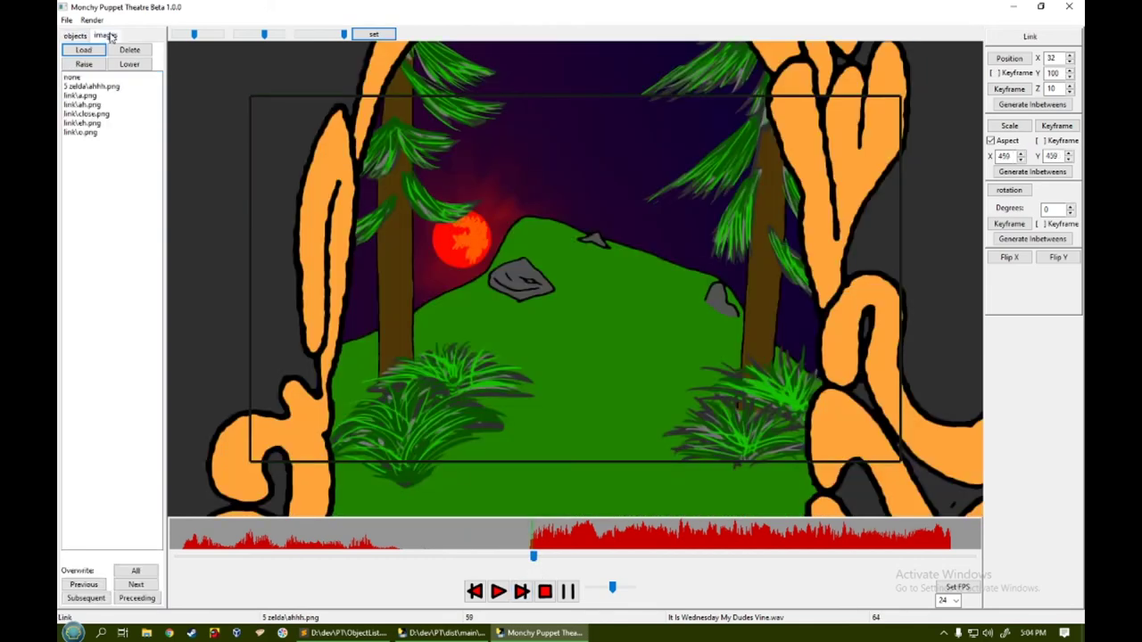
left_click(104, 86)
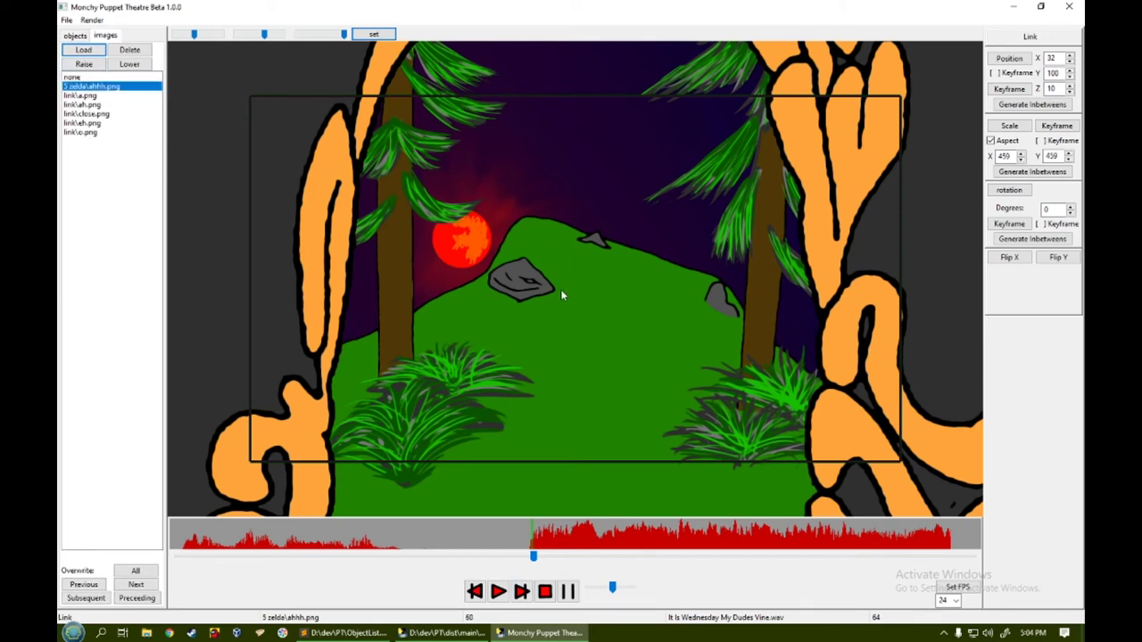
scroll(561, 295, "up", 2)
left_click_drag(422, 309, 509, 297)
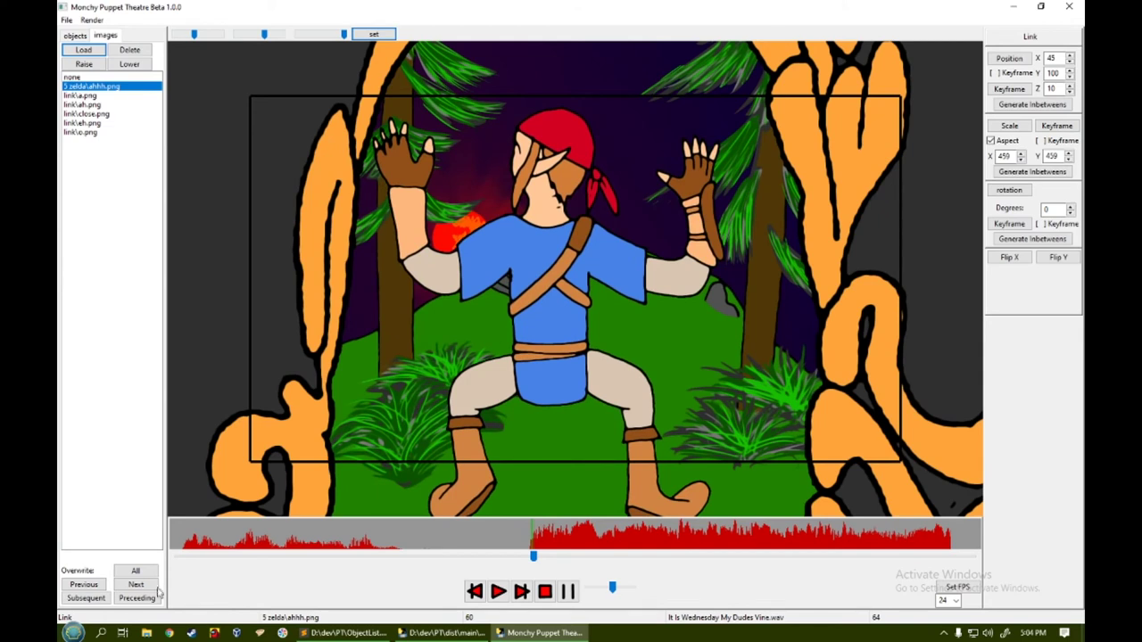
left_click(86, 598)
Step: Set a scale keyframe for Link on frame 64
left_click(1022, 137)
left_click(1021, 130)
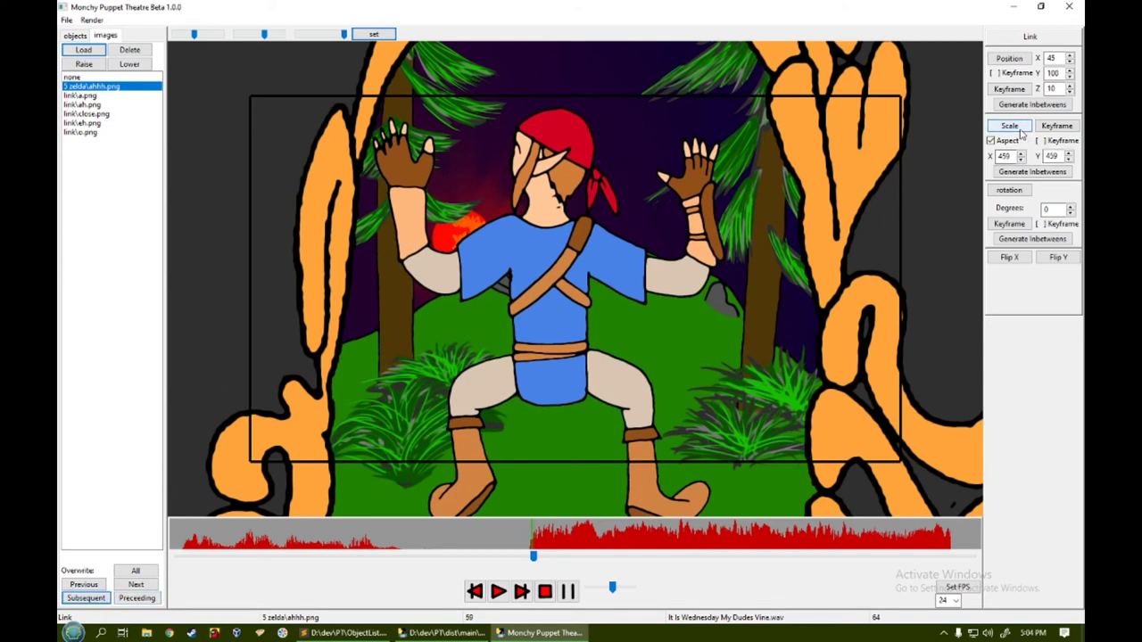
left_click(1053, 129)
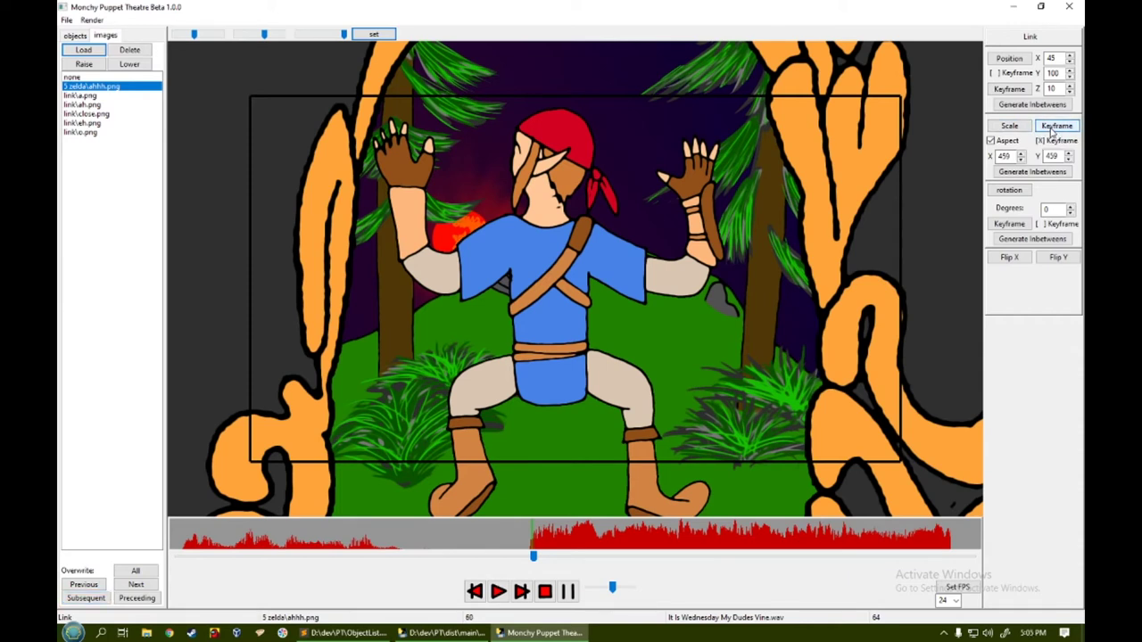
Step: Step back and forth between frames 63 and 64 to check Link's change between the two shots
left_click(476, 592)
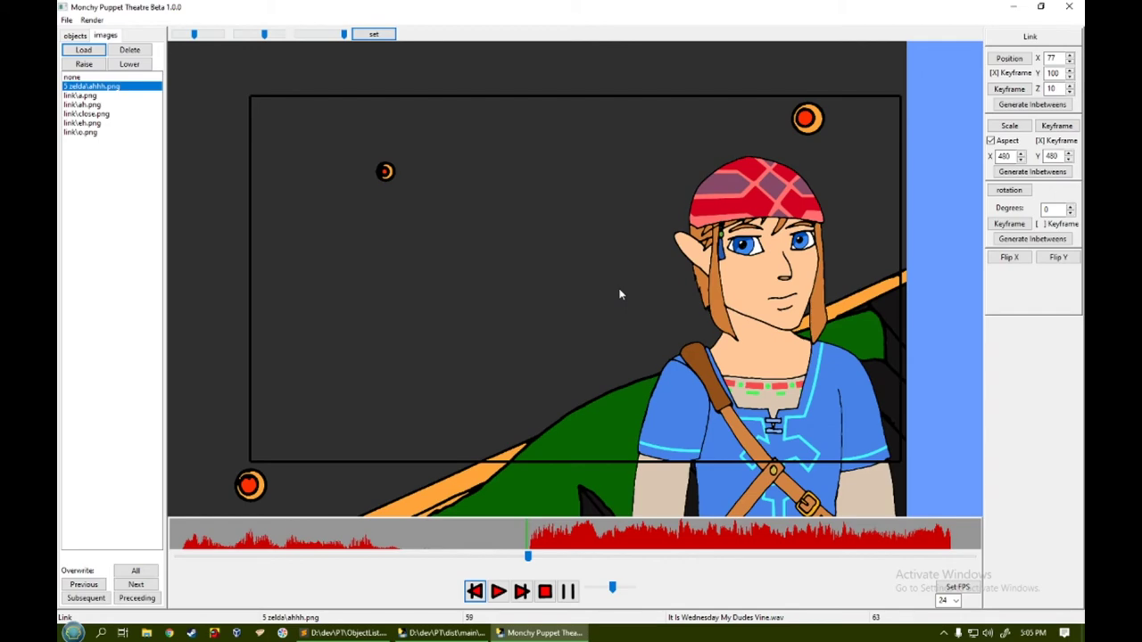
left_click(522, 591)
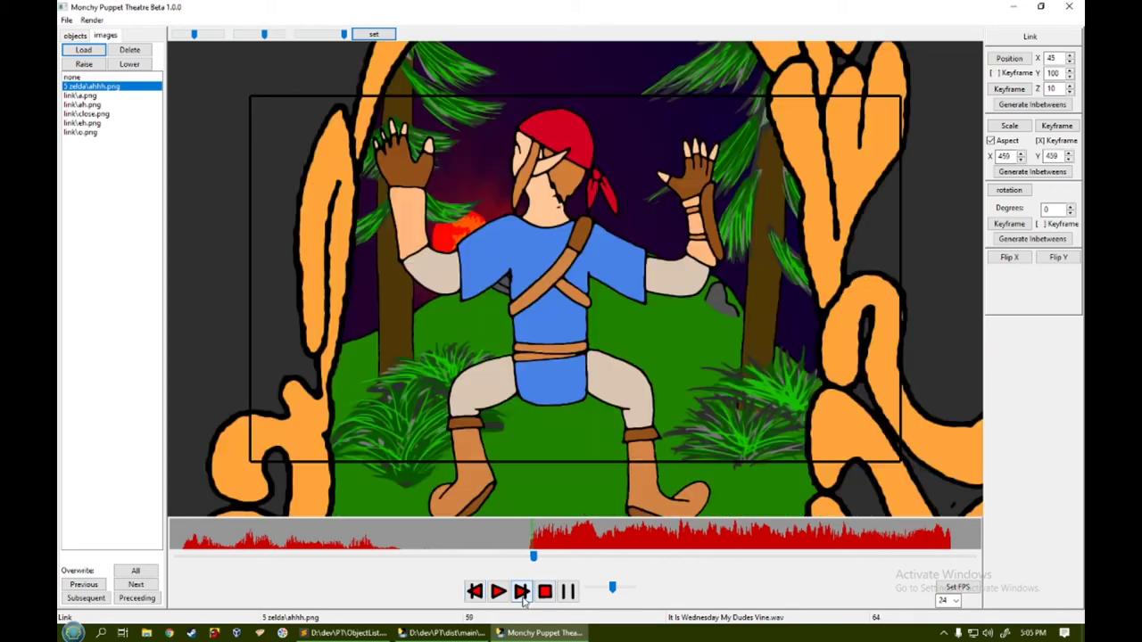
left_click(474, 591)
left_click(522, 592)
Step: Scale Link to 250 and move him to X 47, Y 93 on frame 64, and generate the scale inbetweens
key("ctrl+z")
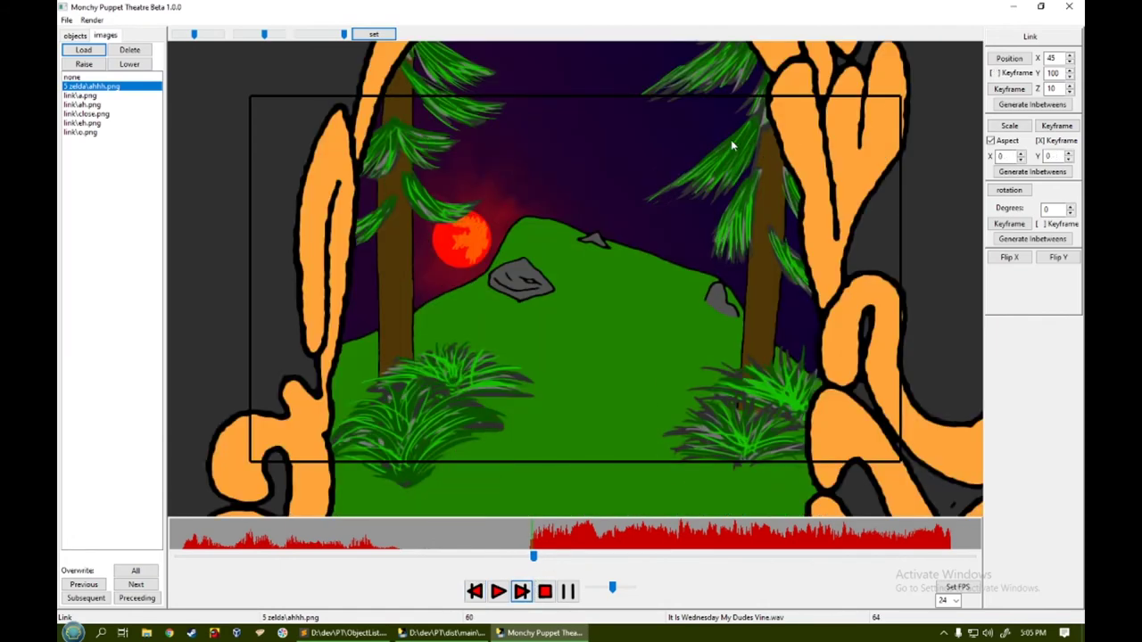
scroll(759, 125, "up", 7)
scroll(759, 125, "down", 3)
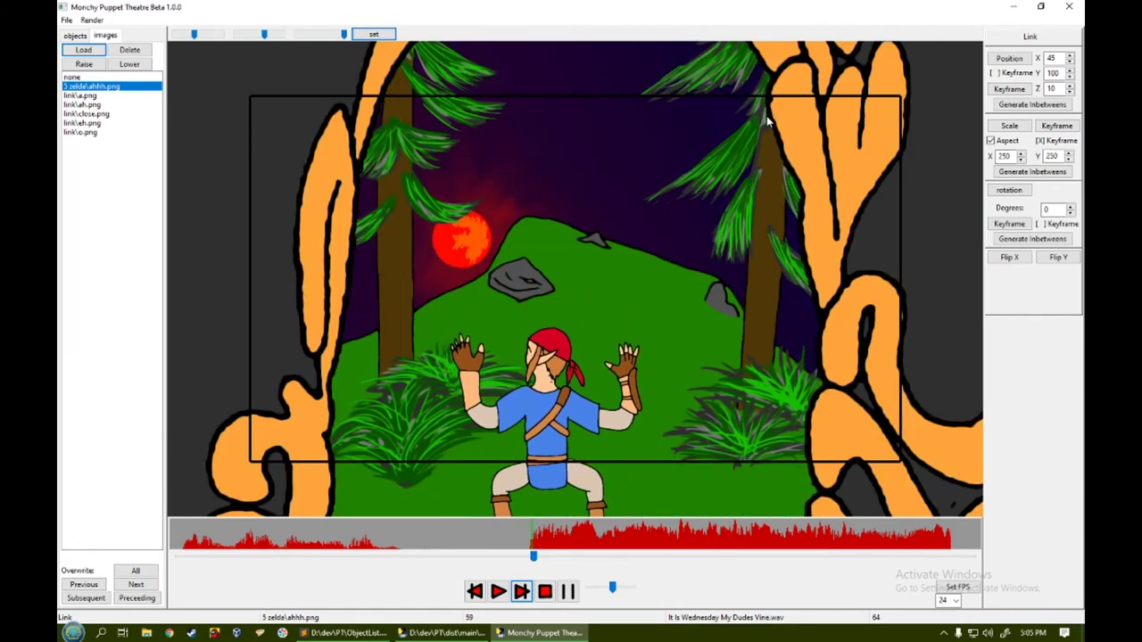
left_click_drag(554, 389, 555, 332)
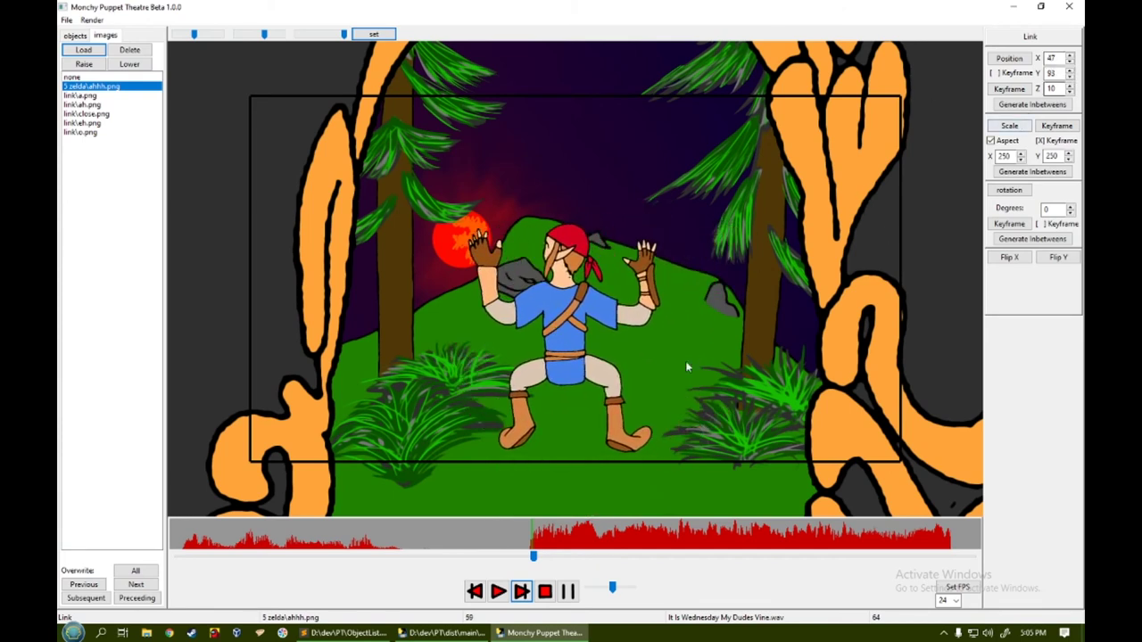
left_click(534, 557)
left_click(1037, 171)
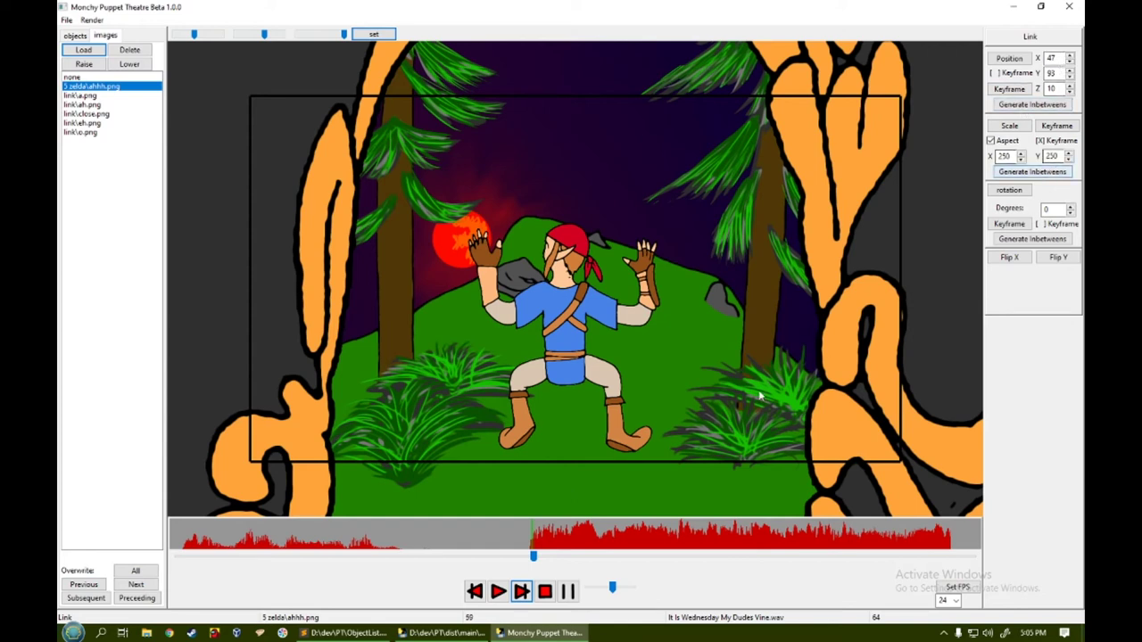
Step: On frame 141, scale Link to 250 and place him on the path at about X 46, Y 100
left_click_drag(534, 558, 997, 546)
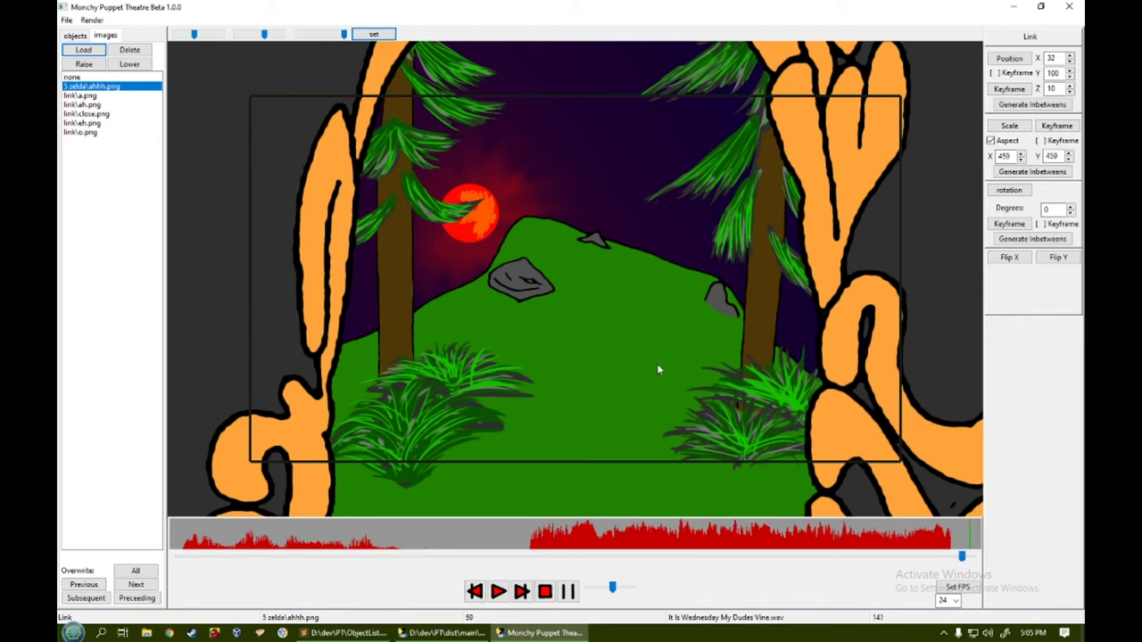
left_click_drag(583, 310, 581, 314)
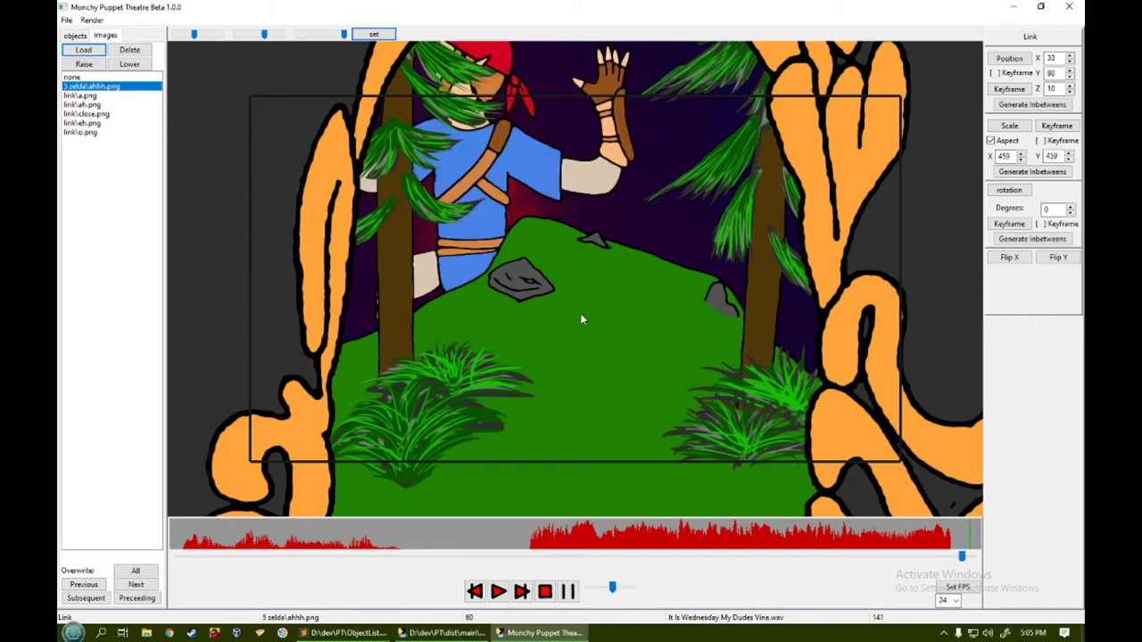
left_click(572, 314)
left_click_drag(500, 191, 581, 272)
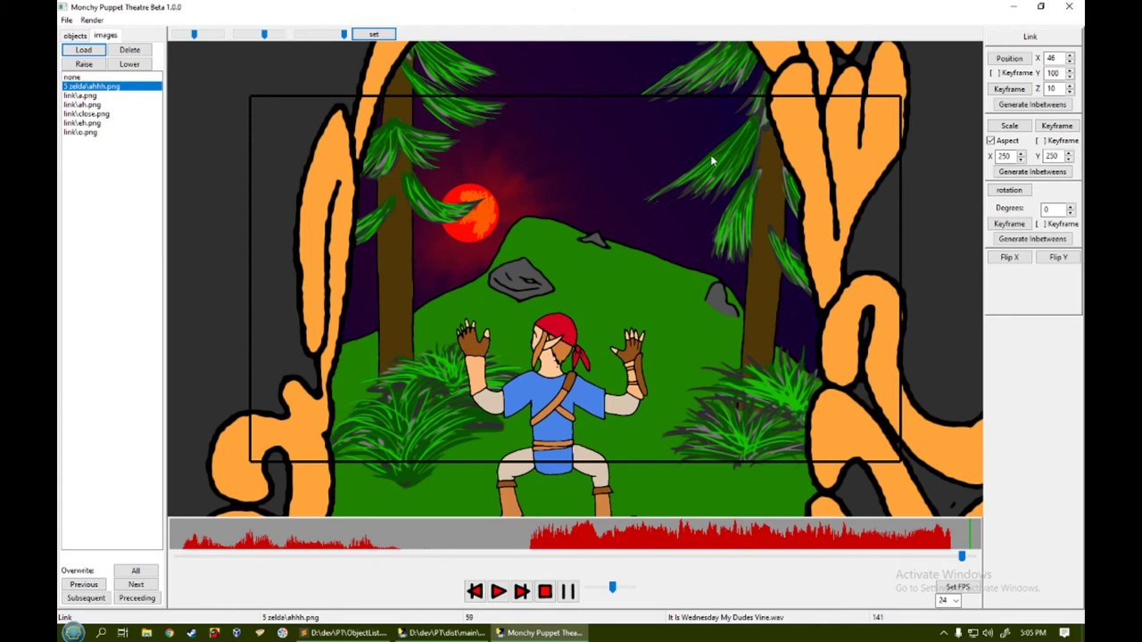
Step: Move Link to X 47, Y 93 on frame 141 and set his position and scale keyframes
left_click_drag(545, 419, 555, 340)
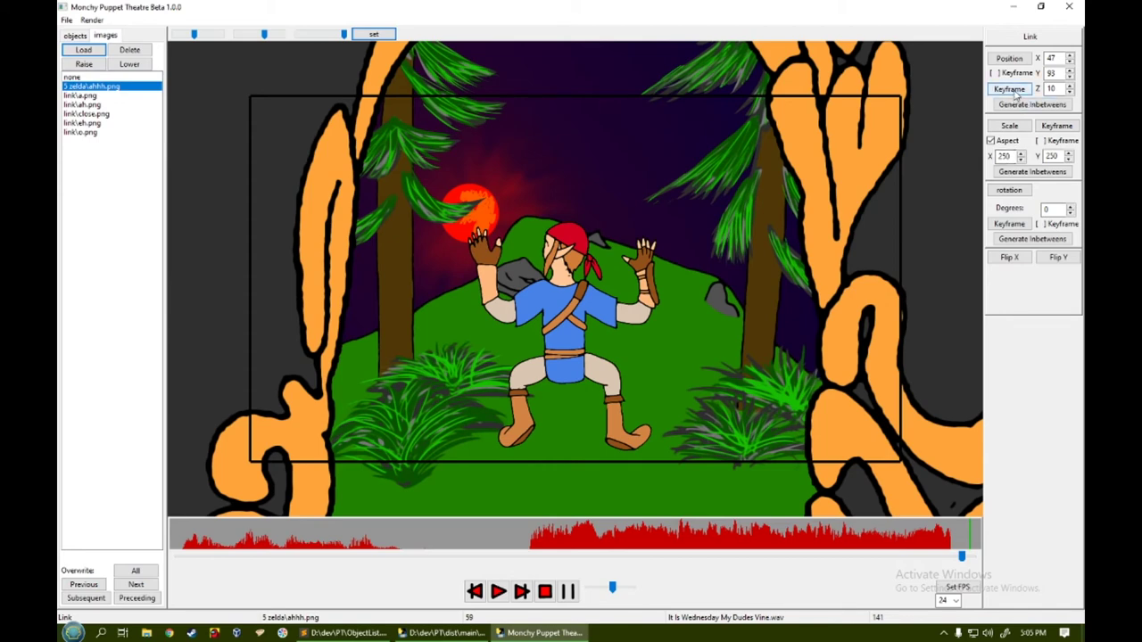
left_click(1010, 90)
left_click(1056, 126)
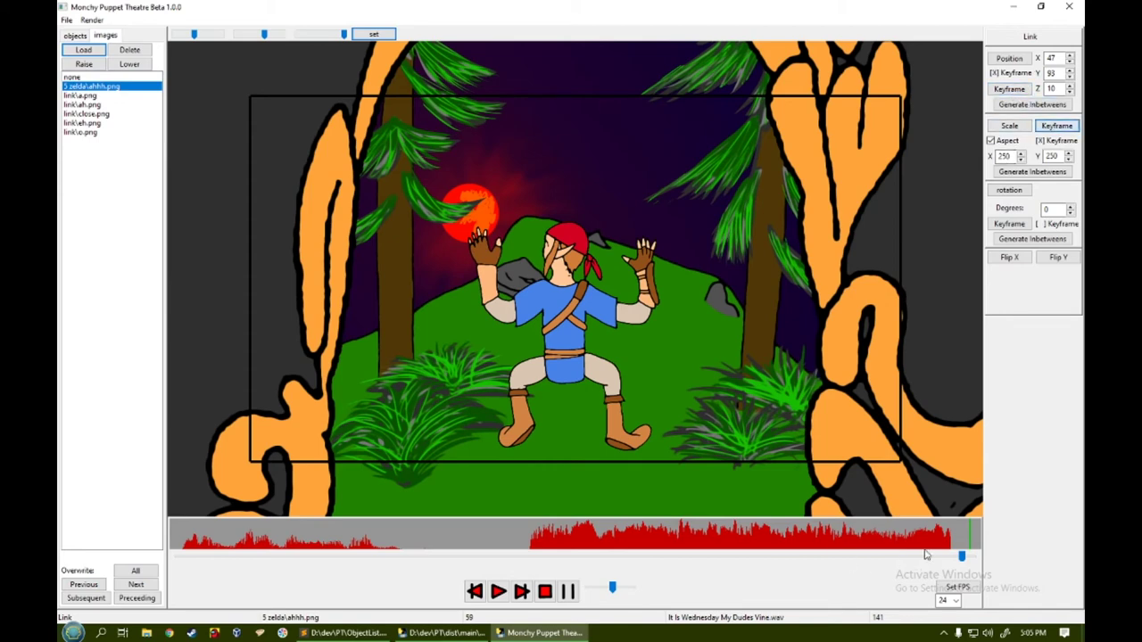
Step: On frame 64, set Link's position keyframe and generate his scale and position inbetweens
left_click_drag(962, 558, 528, 556)
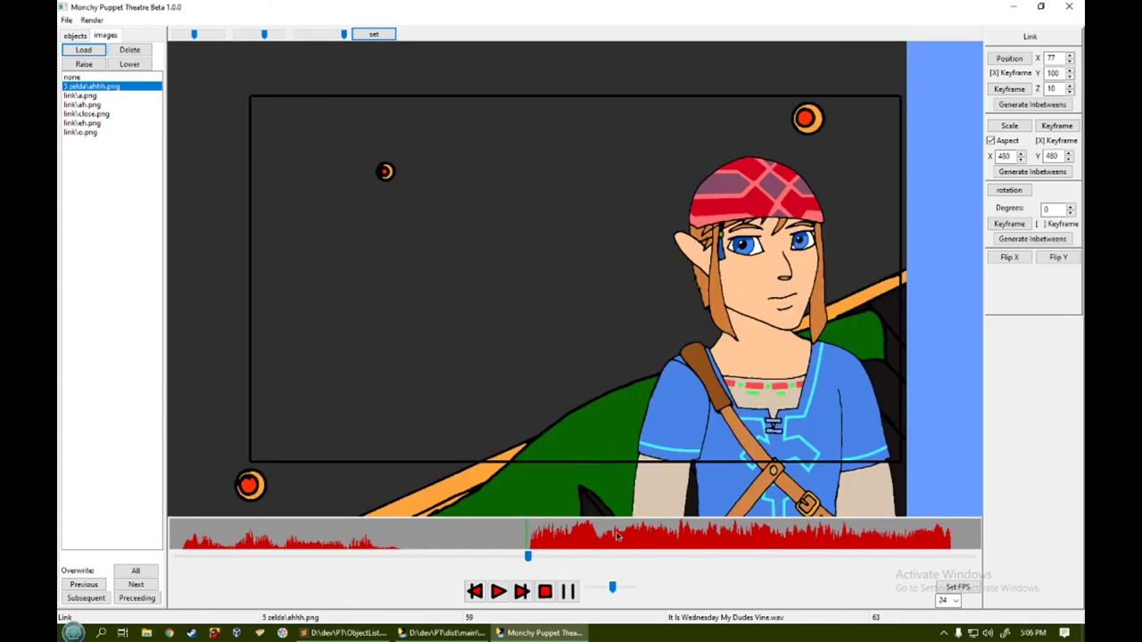
left_click(521, 592)
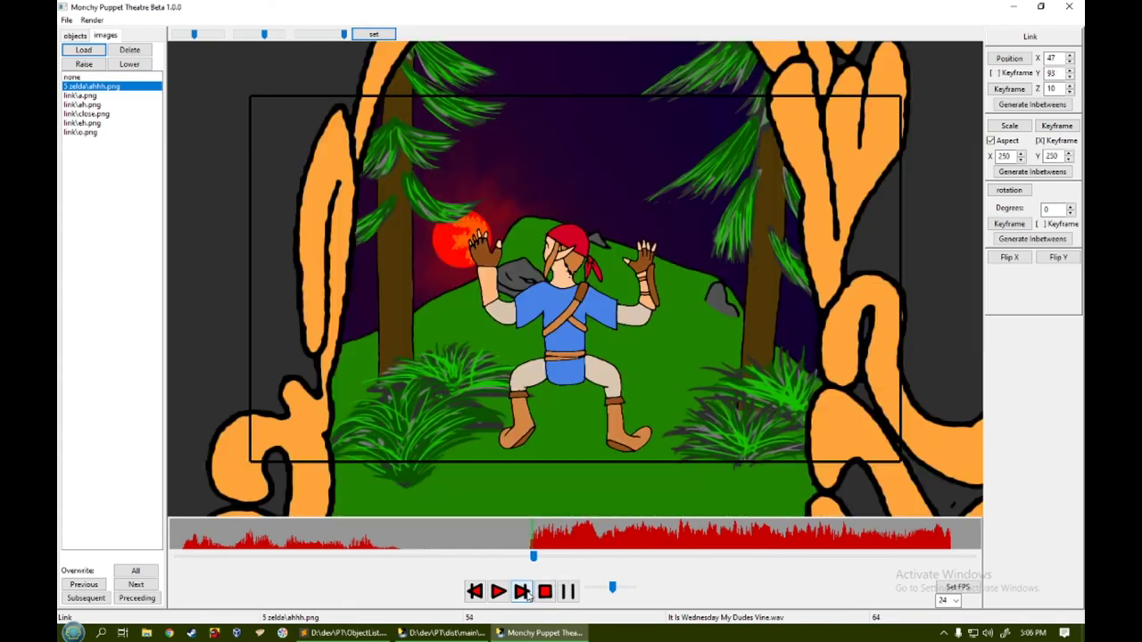
left_click(1002, 91)
left_click(1037, 171)
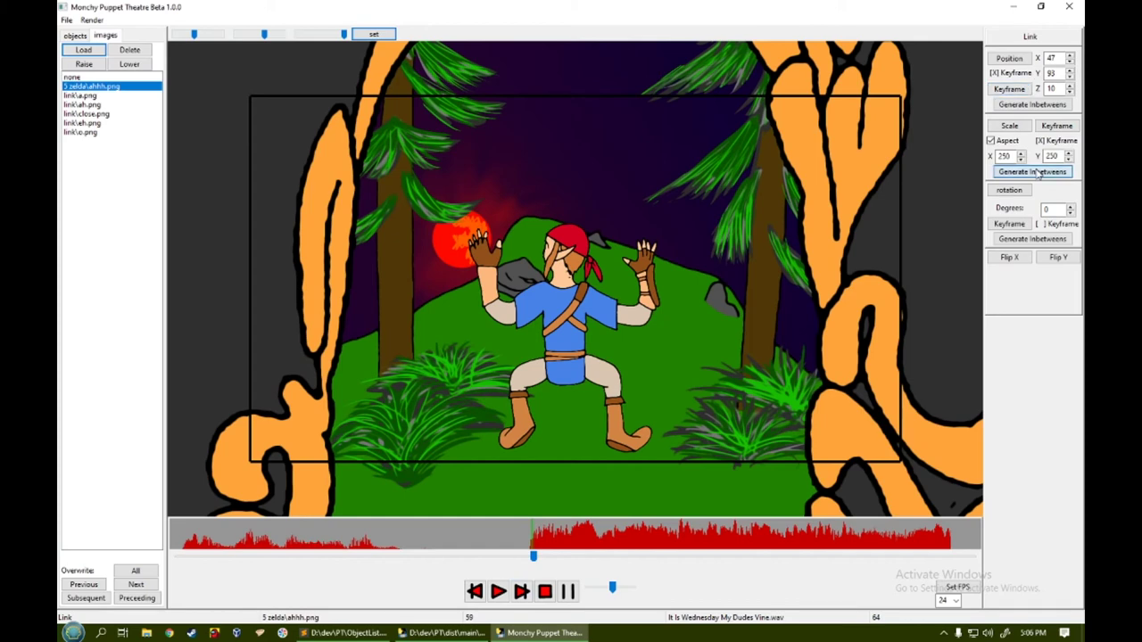
left_click(1032, 104)
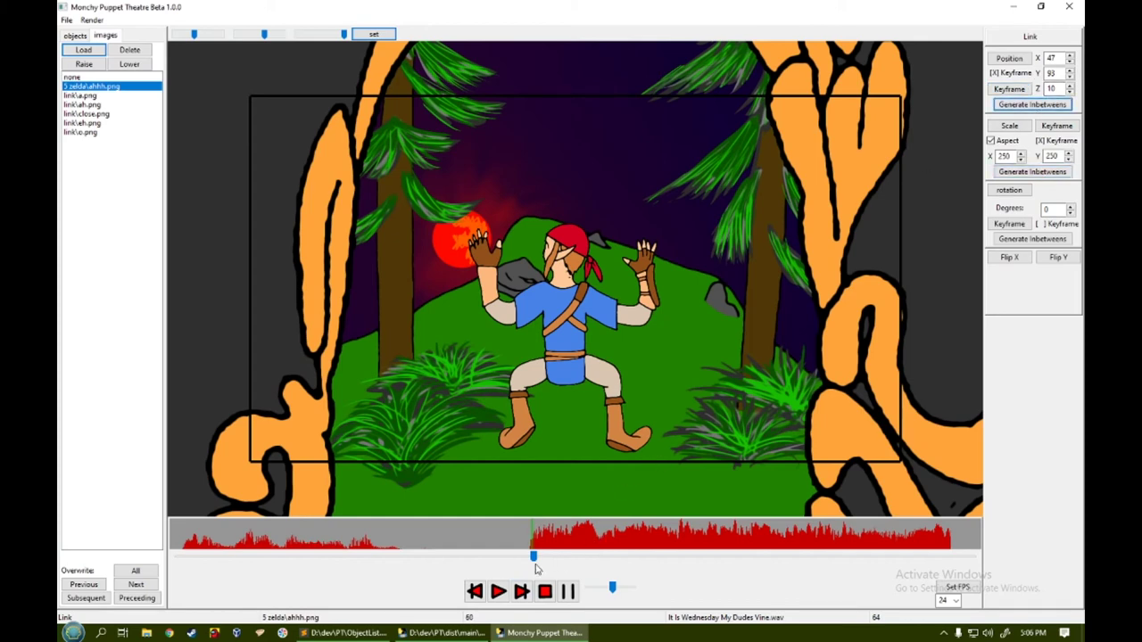
Step: Play the animation from frame 0 into the forest shot to check Link's keyframed pose, and stop the playback
left_click_drag(534, 562, 167, 567)
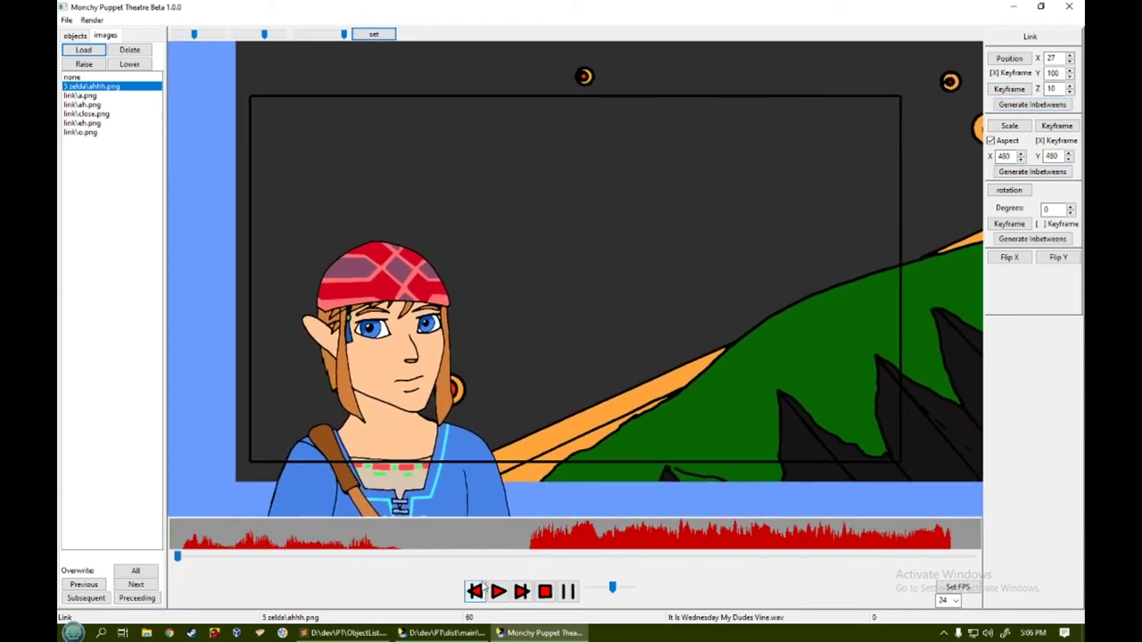
left_click(497, 591)
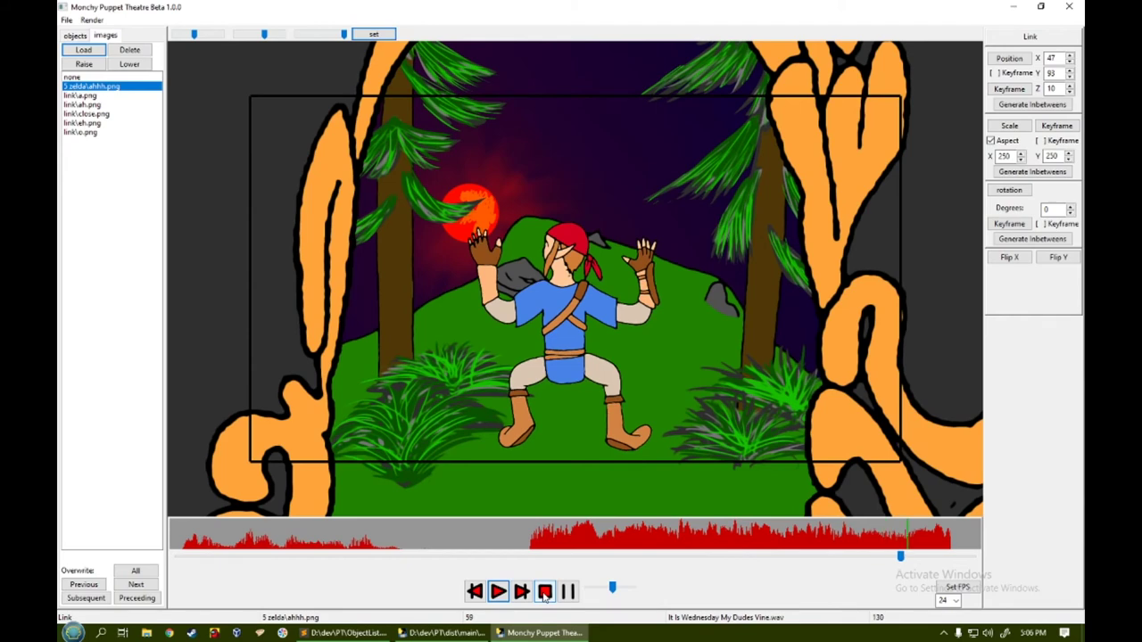
left_click(544, 592)
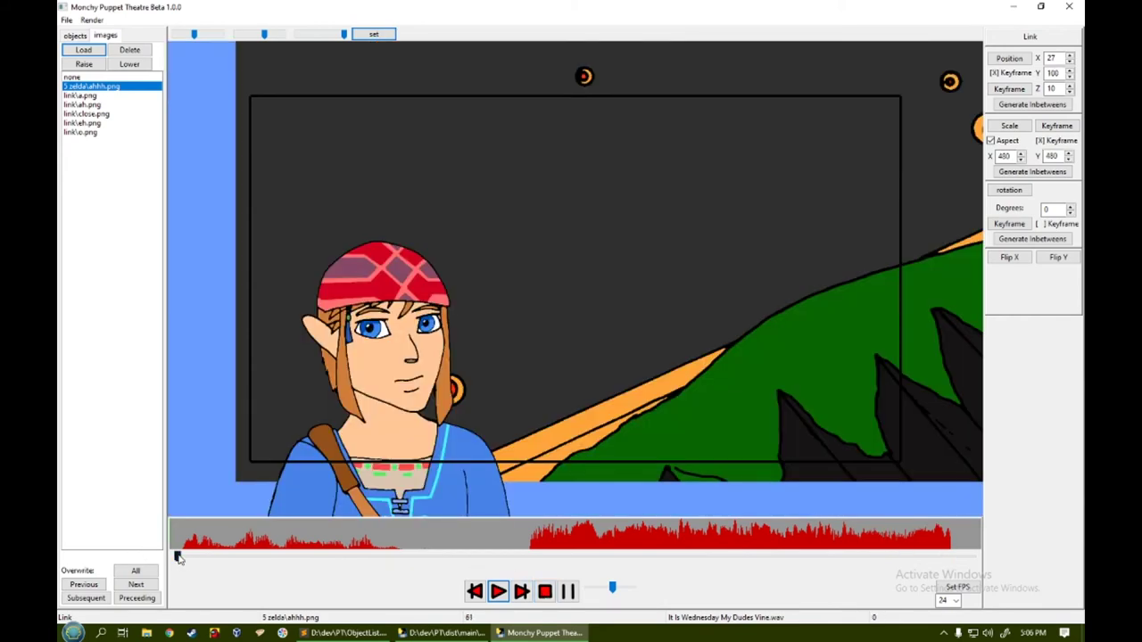
Step: On frame 141, move Link up the hill to X 50, Y 81 and scale him down to 180
left_click_drag(178, 556, 946, 555)
left_click(522, 593)
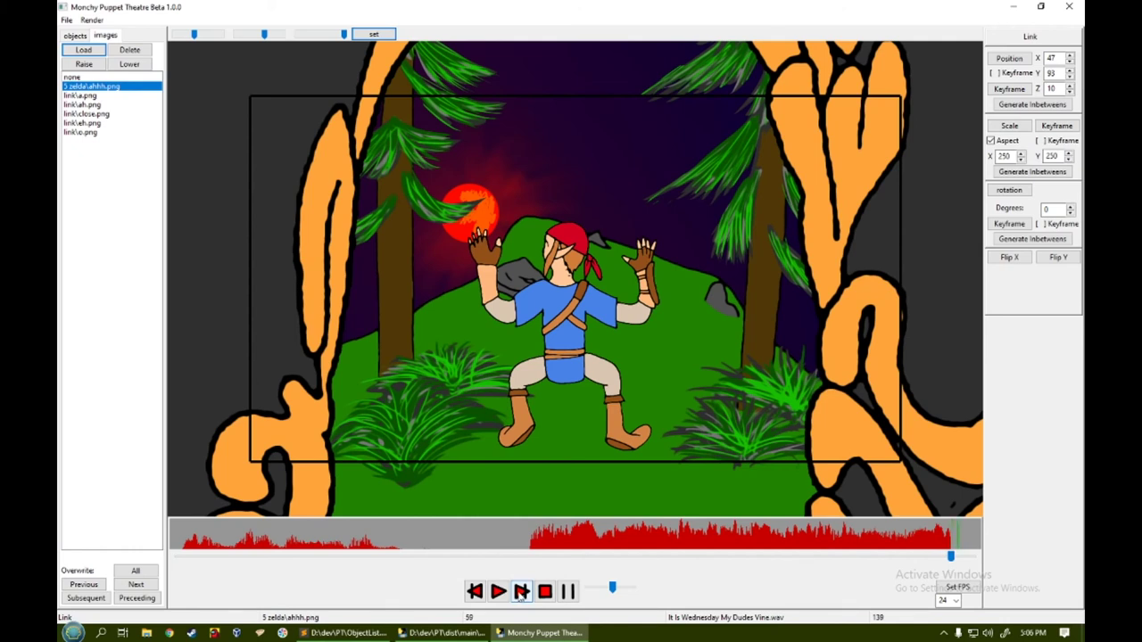
left_click(523, 592)
left_click(523, 593)
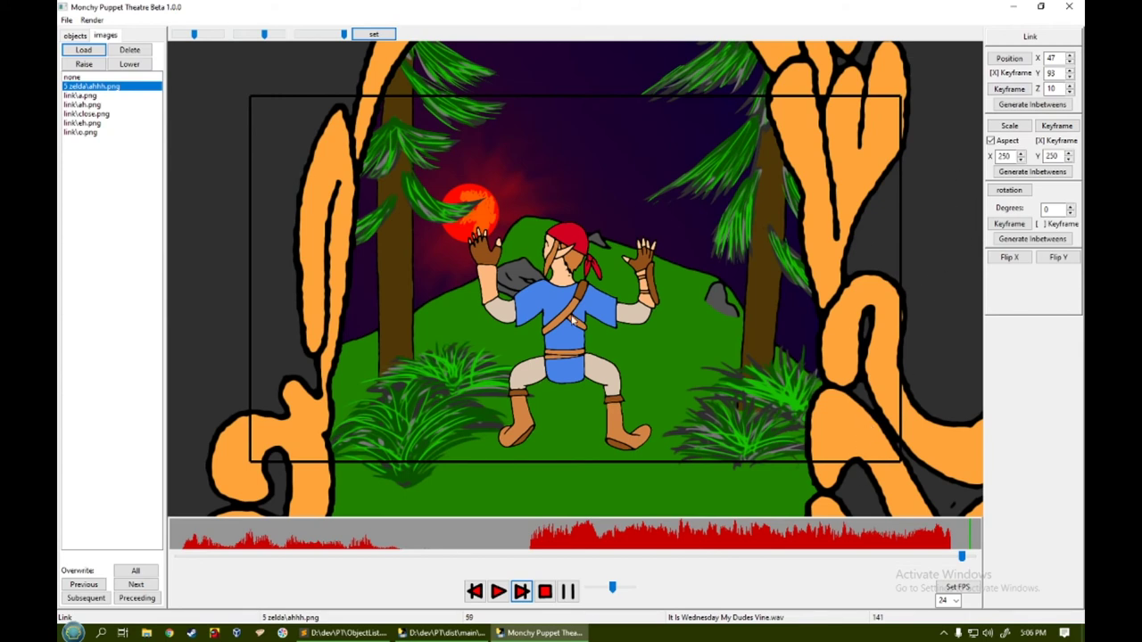
left_click_drag(582, 357, 592, 310)
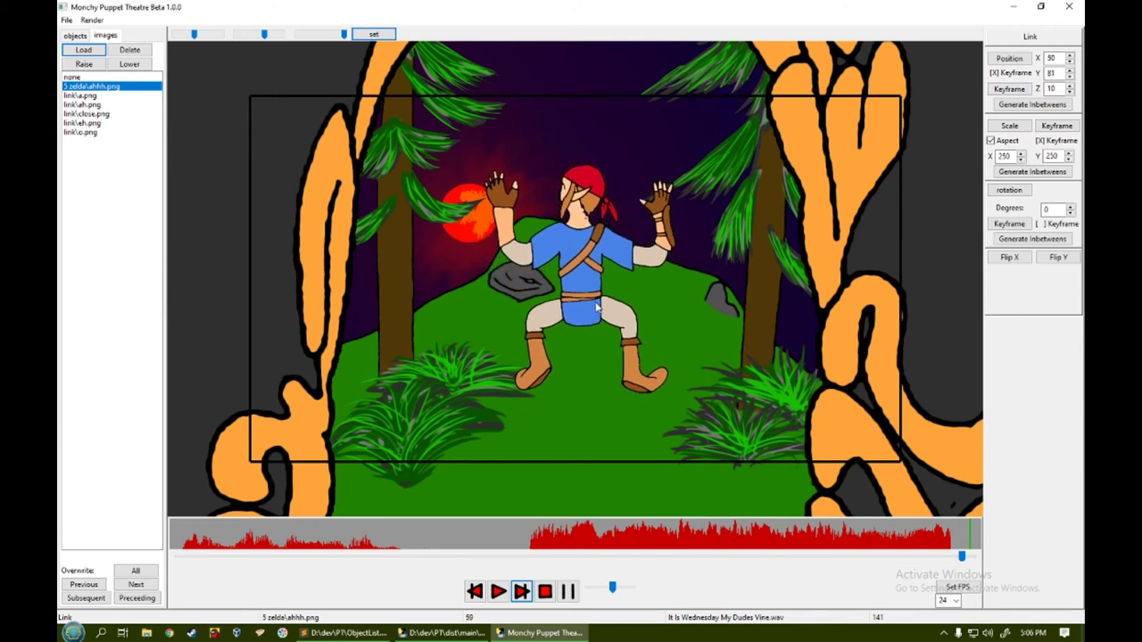
scroll(592, 308, "up", 1)
scroll(752, 198, "down", 20)
scroll(746, 201, "up", 20)
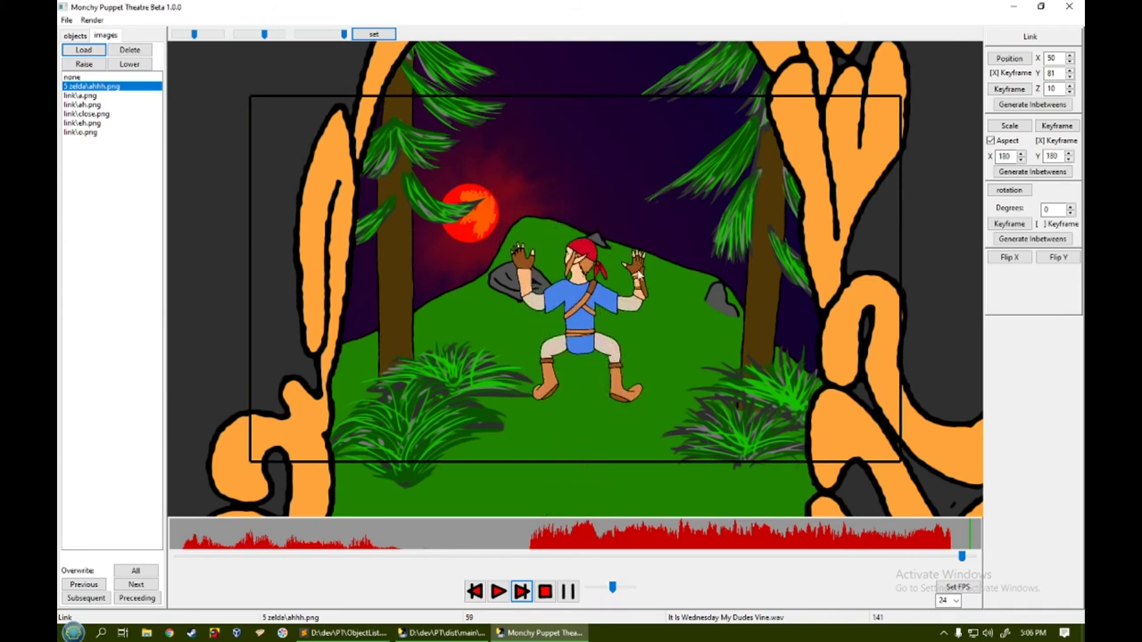
Step: Raise Link to X 50, Y 73 on frame 141 and generate the scale and position inbetweens
left_click_drag(587, 330, 587, 297)
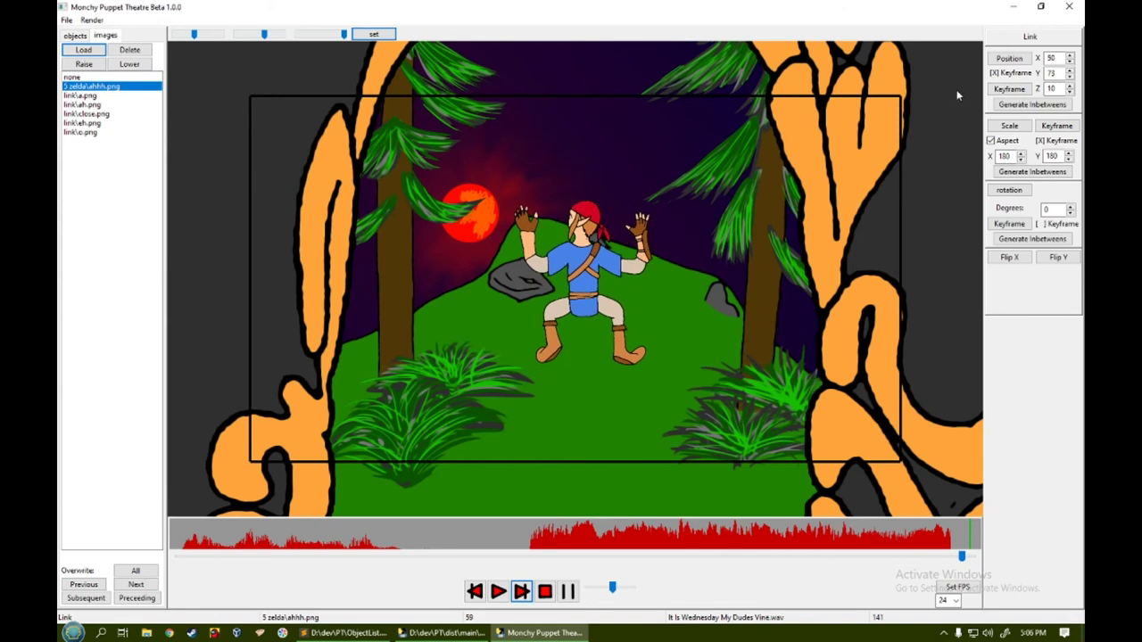
left_click(1032, 171)
left_click(1032, 104)
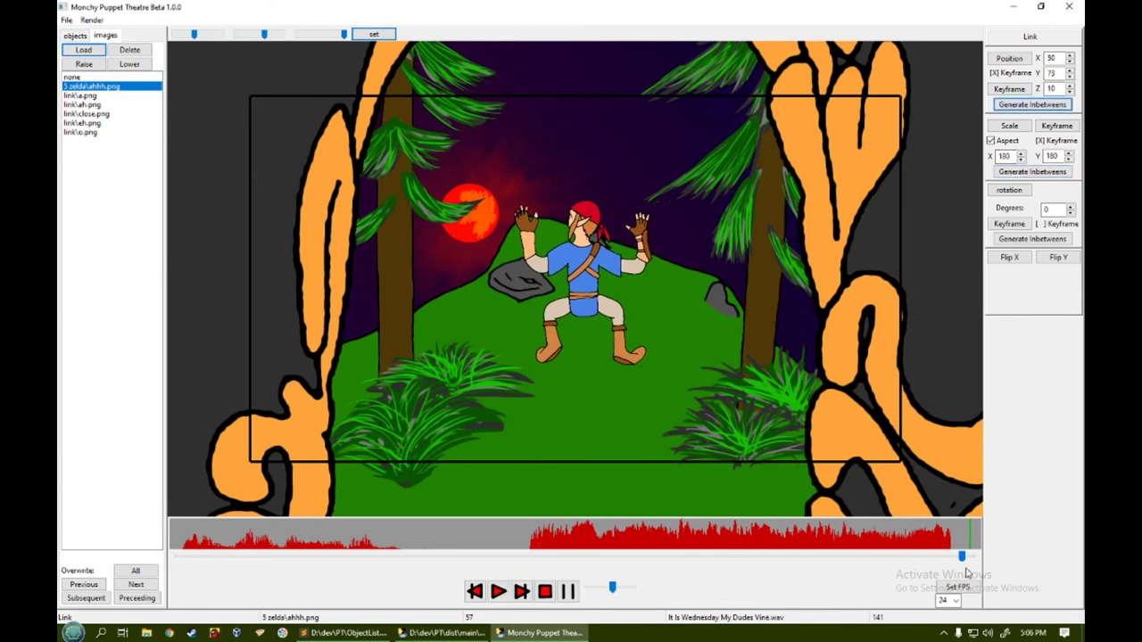
Step: Return to frame 64 and set a position keyframe for the Sky object
left_click_drag(961, 556, 535, 591)
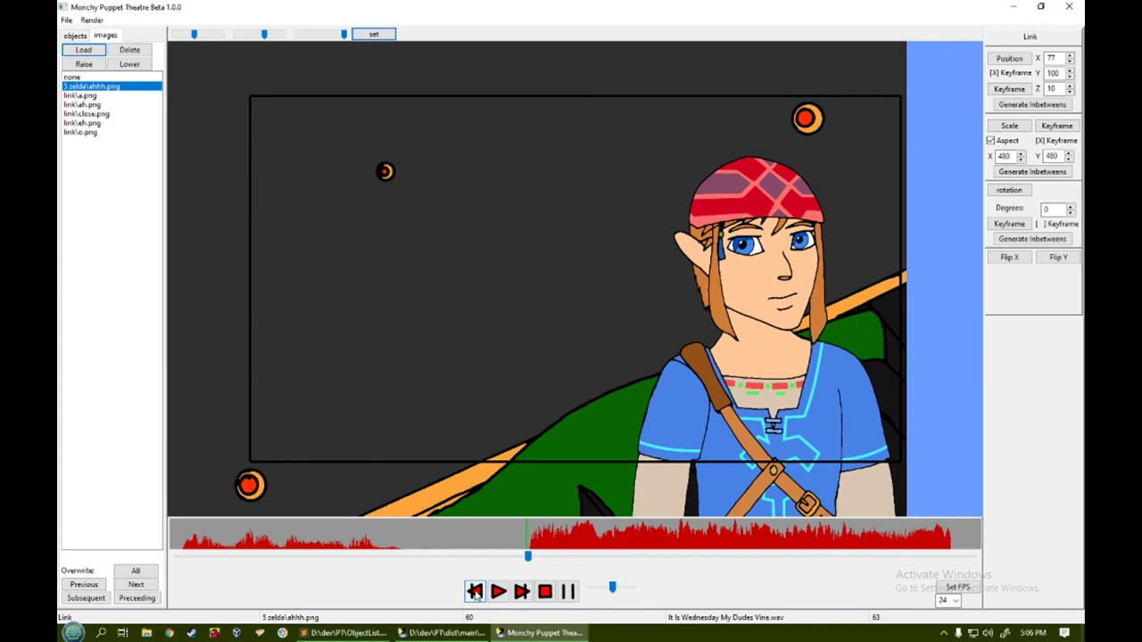
left_click(523, 593)
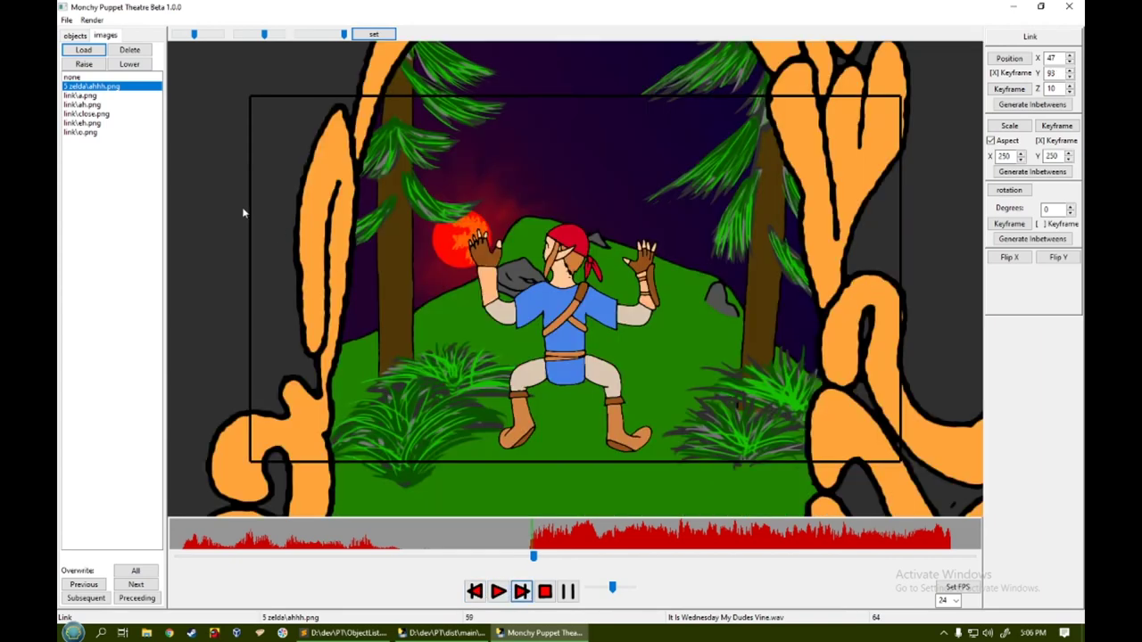
left_click(75, 36)
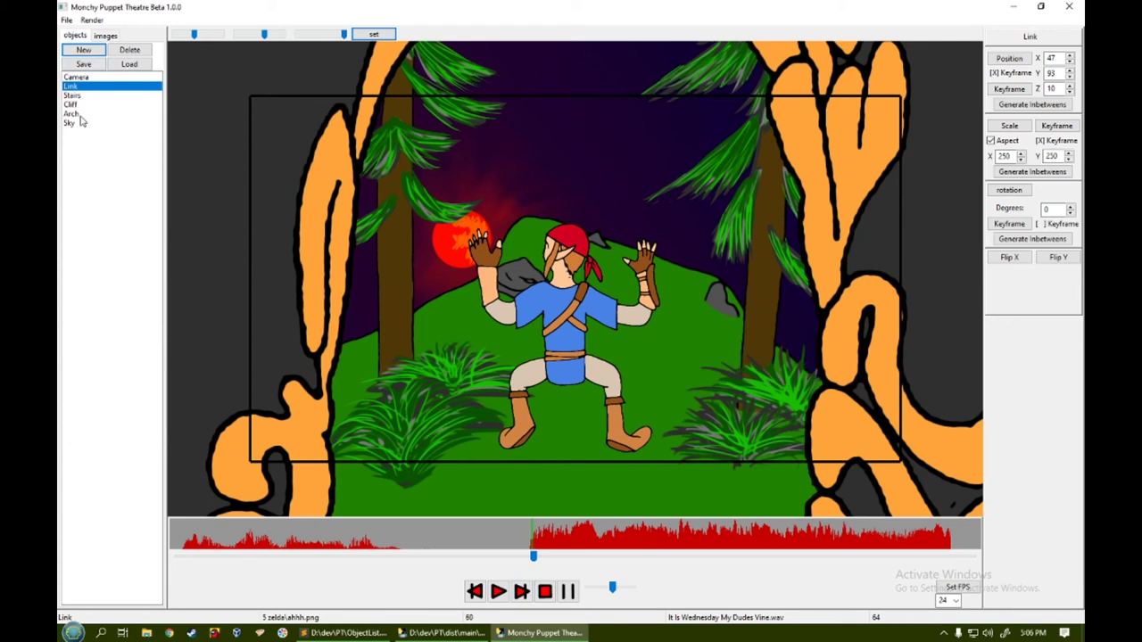
left_click(78, 124)
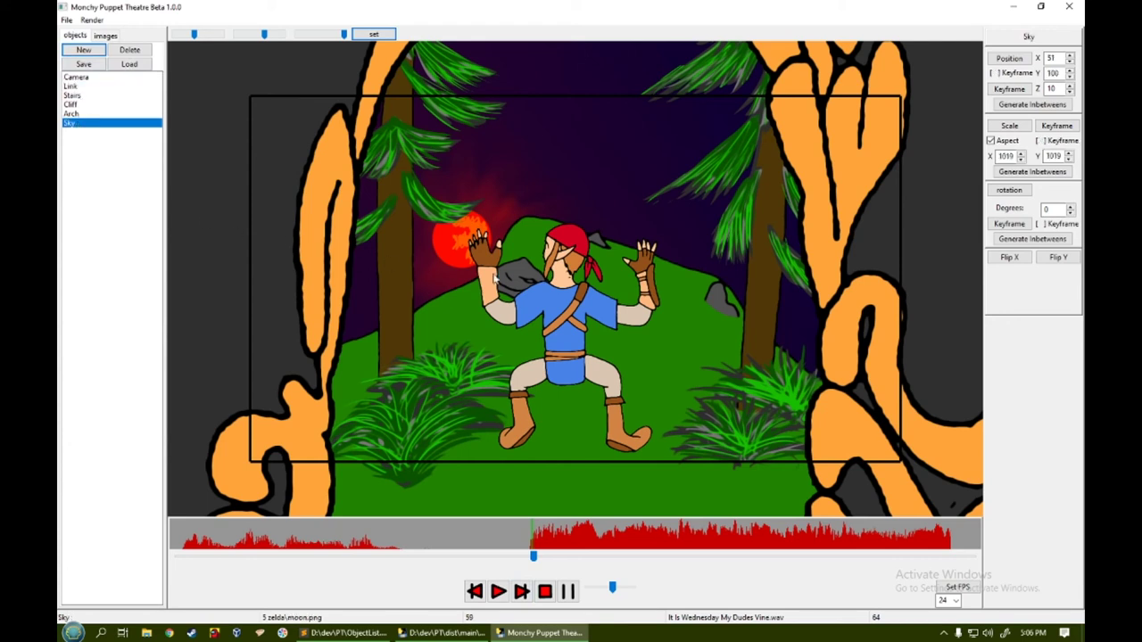
left_click(1008, 88)
Step: On frame 141, keyframe the Sky's position with the moon raised to X 52, Y 93, and generate the position inbetweens
left_click_drag(533, 553, 970, 558)
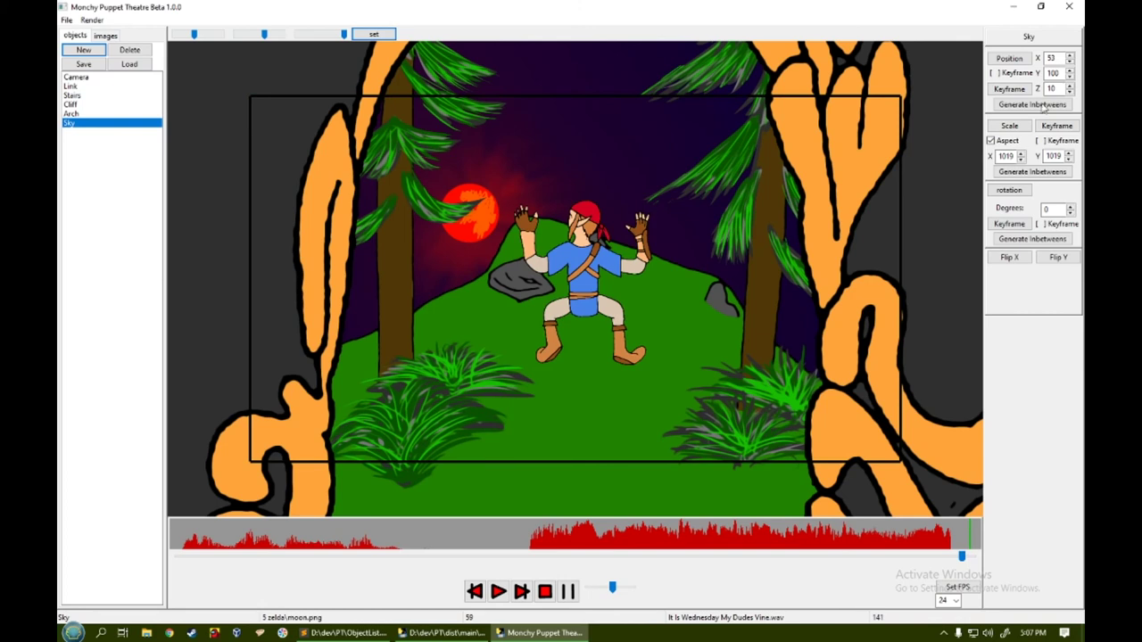
left_click(1011, 88)
left_click_drag(566, 332, 564, 210)
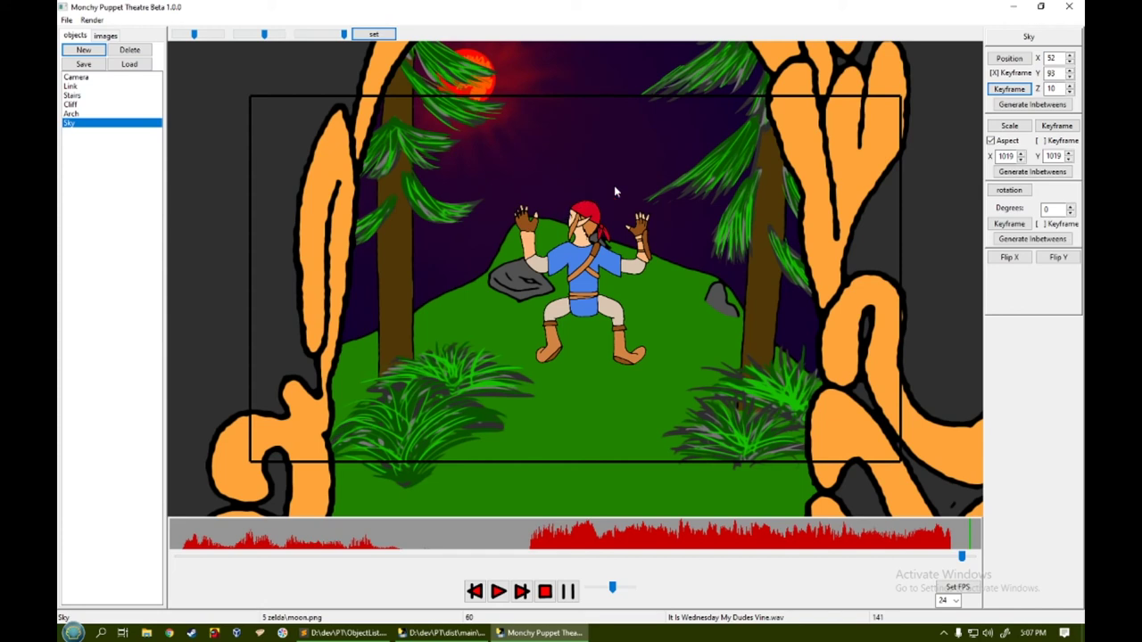
left_click(1033, 104)
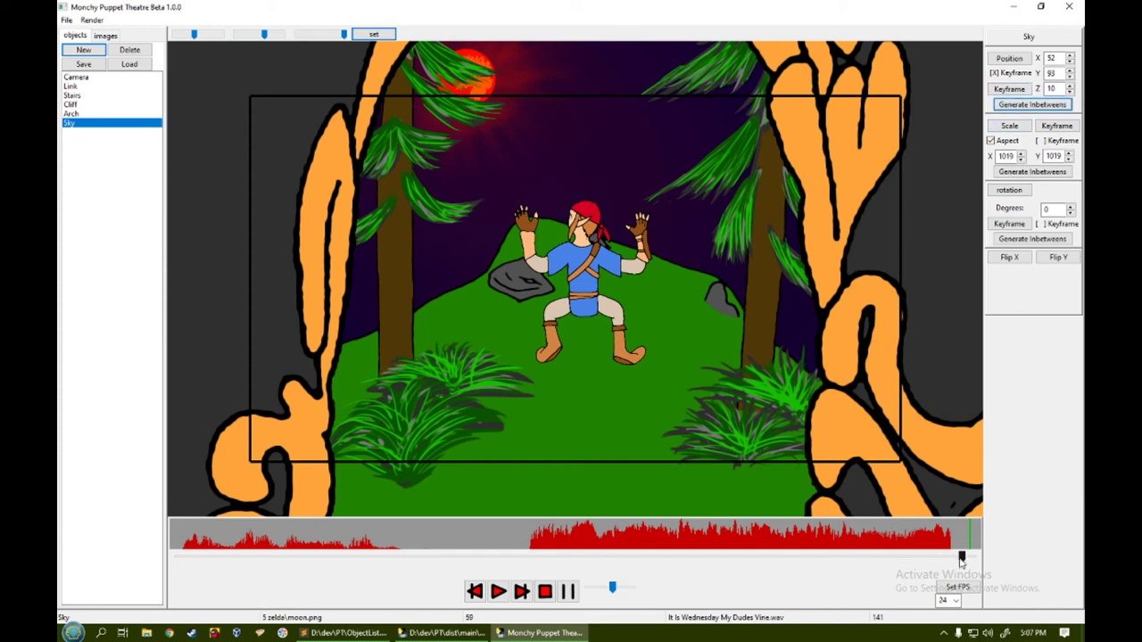
Step: Return to frame 64 and set a position keyframe for the Arch object
left_click_drag(962, 555, 543, 556)
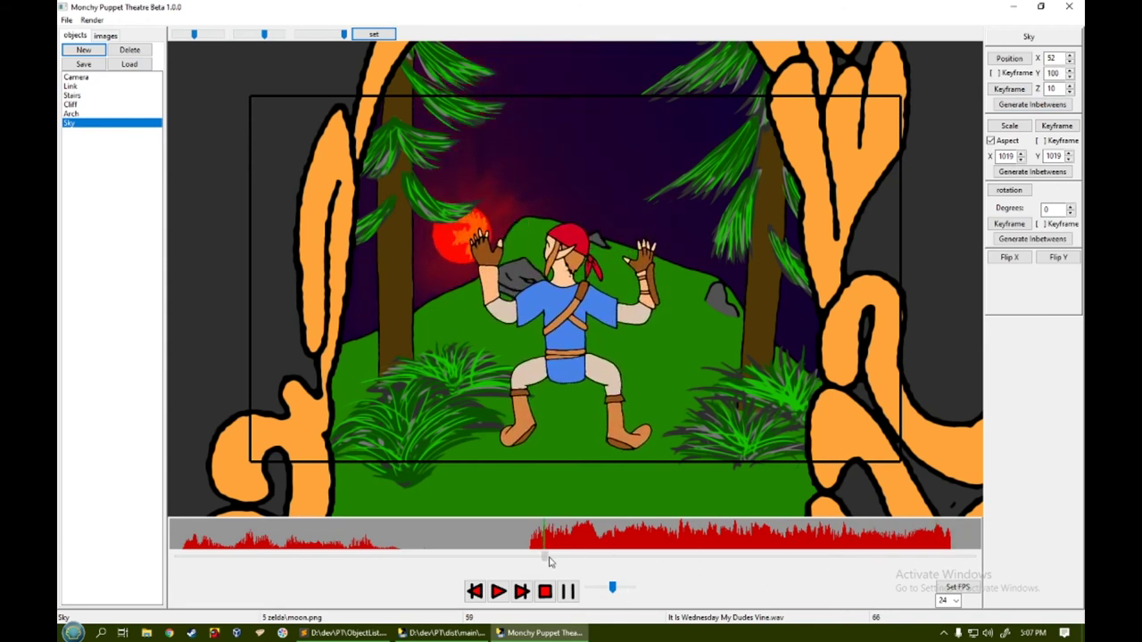
left_click(476, 592)
left_click(520, 591)
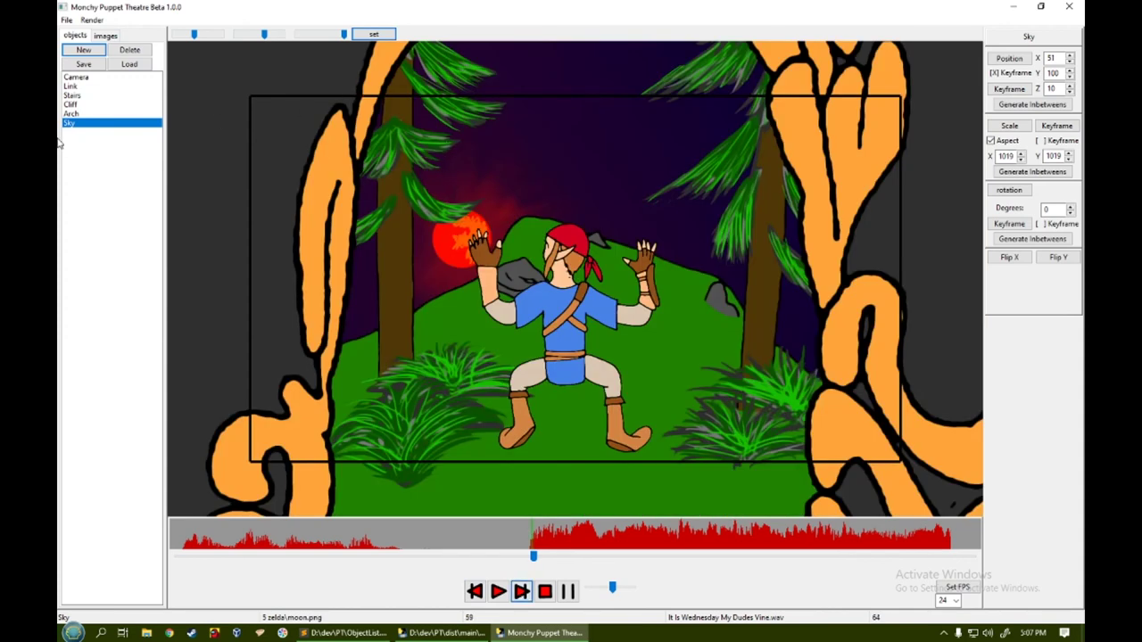
left_click(71, 114)
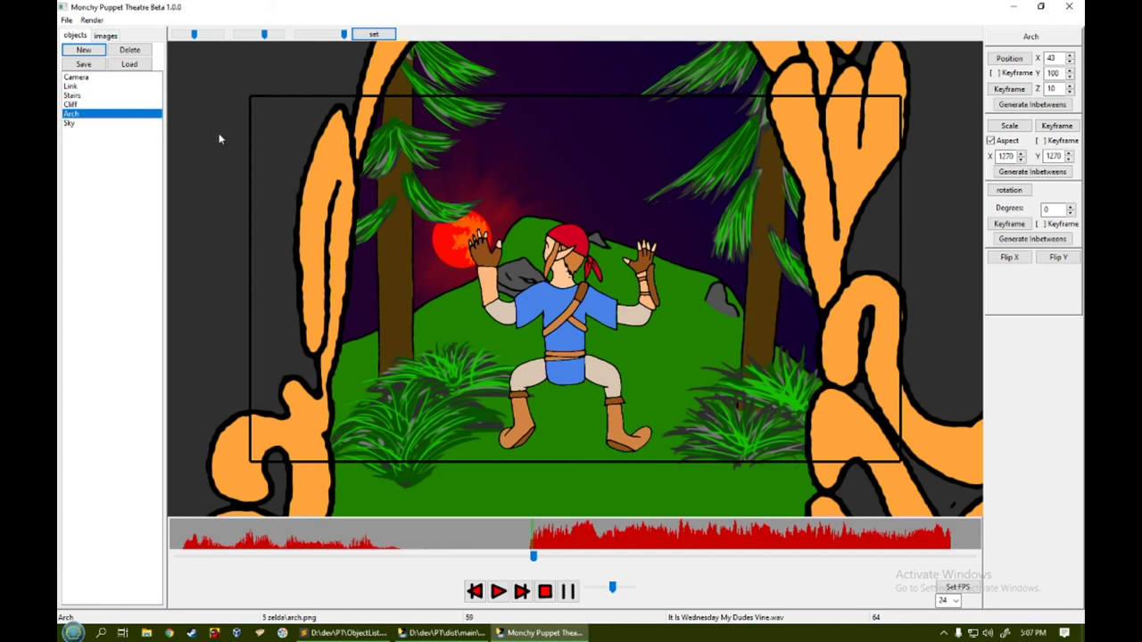
left_click(1005, 91)
Step: On frame 142, keyframe the Arch's position, lower it to X 41, Y 100, and generate the position inbetweens
left_click_drag(533, 556, 965, 562)
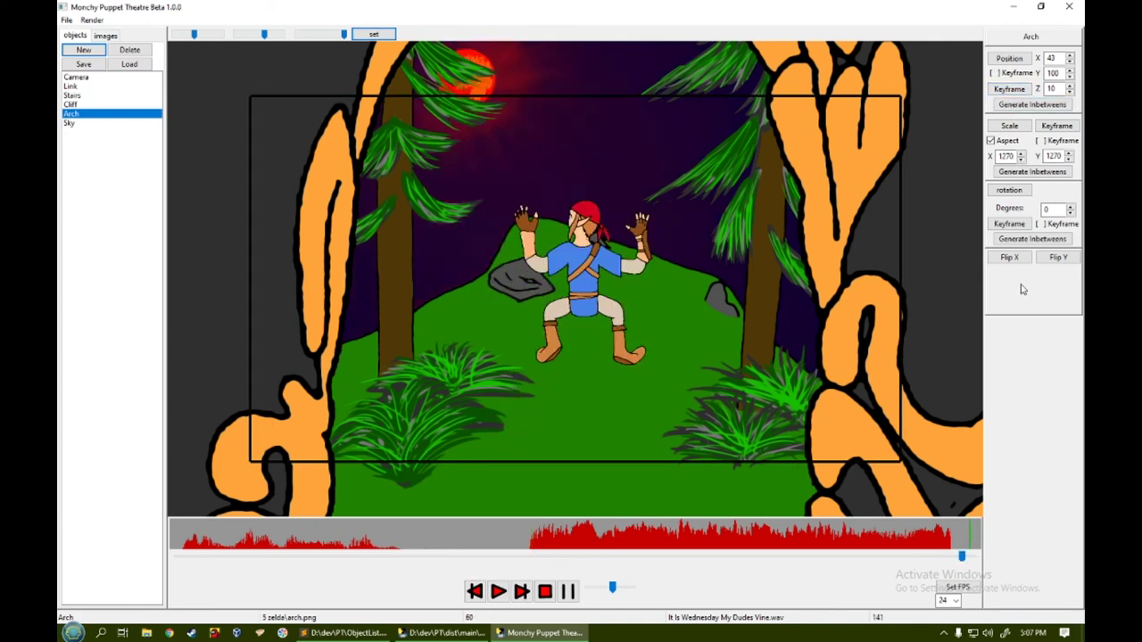
left_click(1030, 104)
left_click(522, 591)
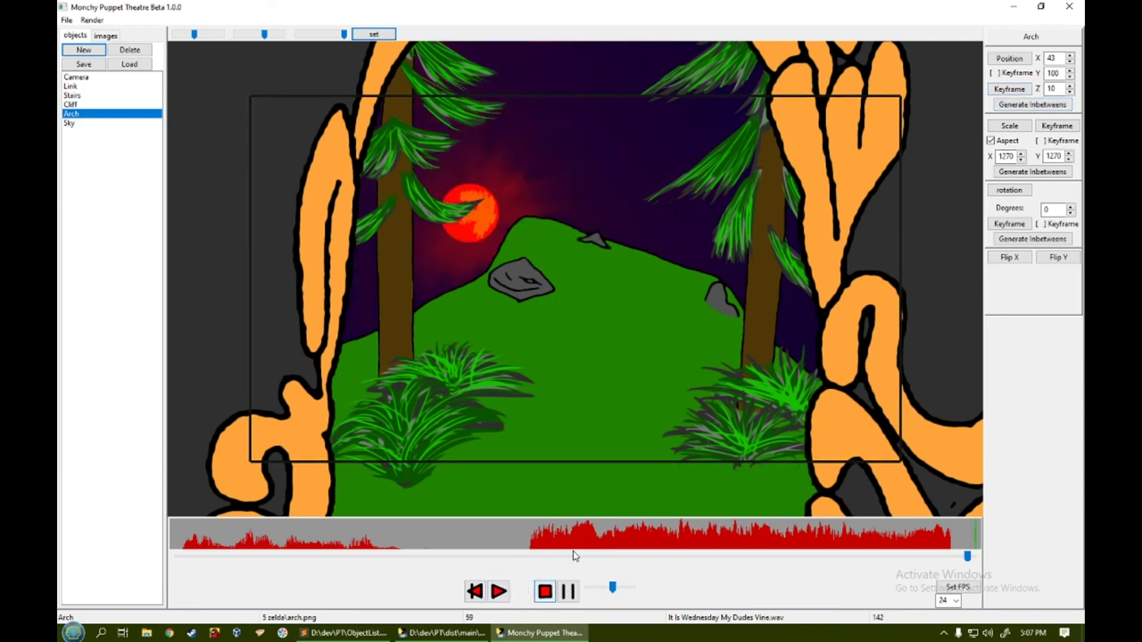
left_click(1009, 88)
left_click_drag(820, 116, 812, 206)
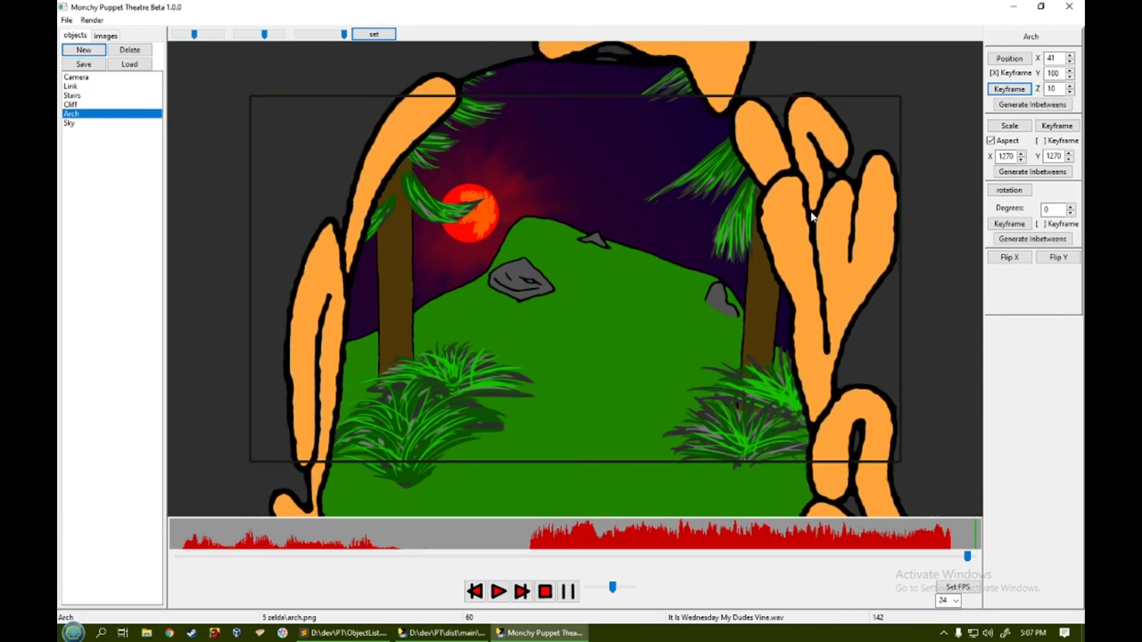
left_click(1032, 105)
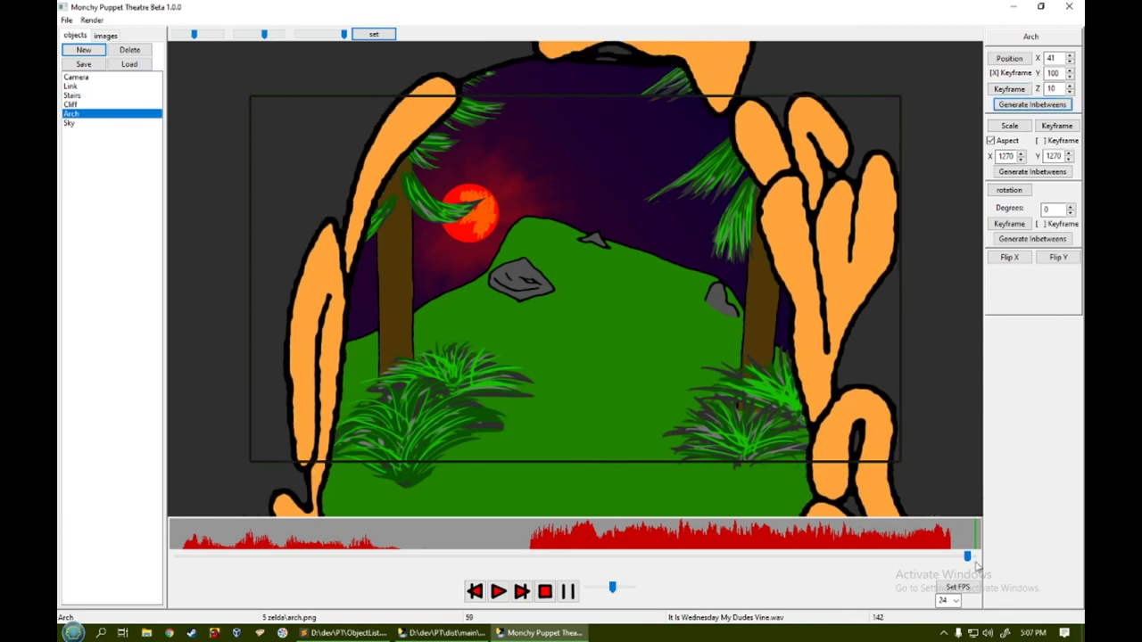
Step: Play the animation from the beginning to check the motion of Link, the Sky and the Arch
left_click_drag(968, 557, 182, 565)
left_click(497, 592)
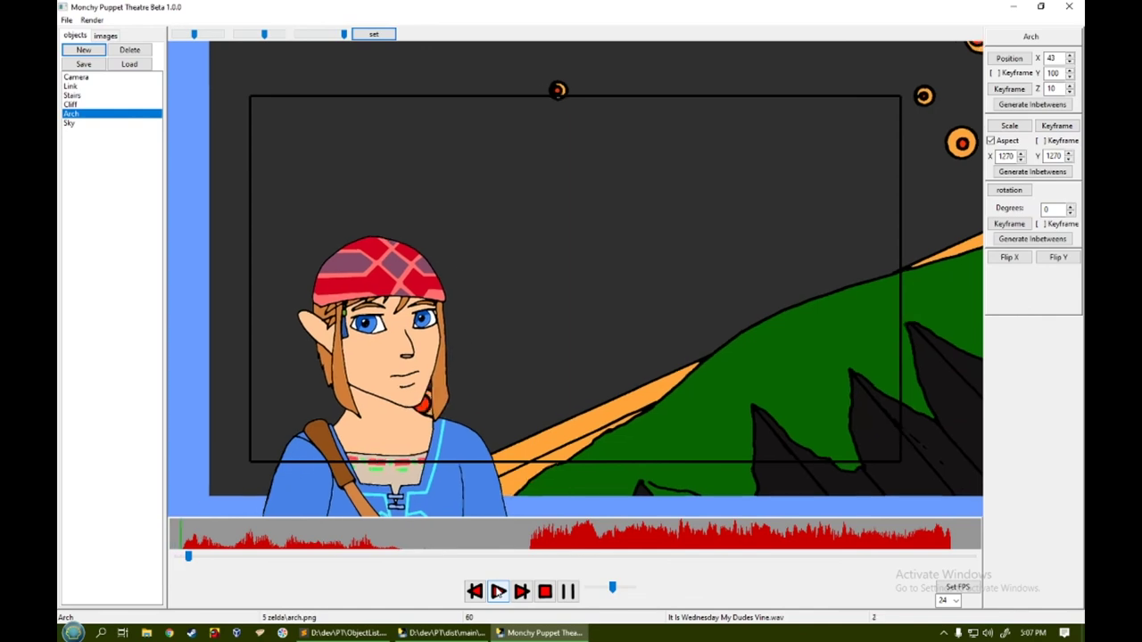